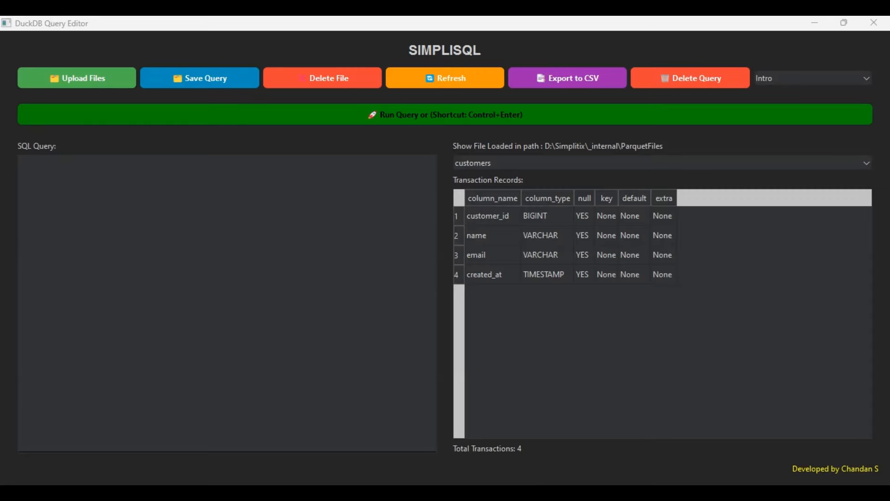
- Paste the database import-time comparison into the query editor, clear it, then paste it back
{"action": "type", "text": "Database | Import Time (Approx)   MySQL | 25–35 minutes Access | ❌ Not Recommended (>2GB limit) PostgreSQL | 20–25 minutes SQLite | ~50–60 minutes DuckDB | ✅ 10–15 minutes"}
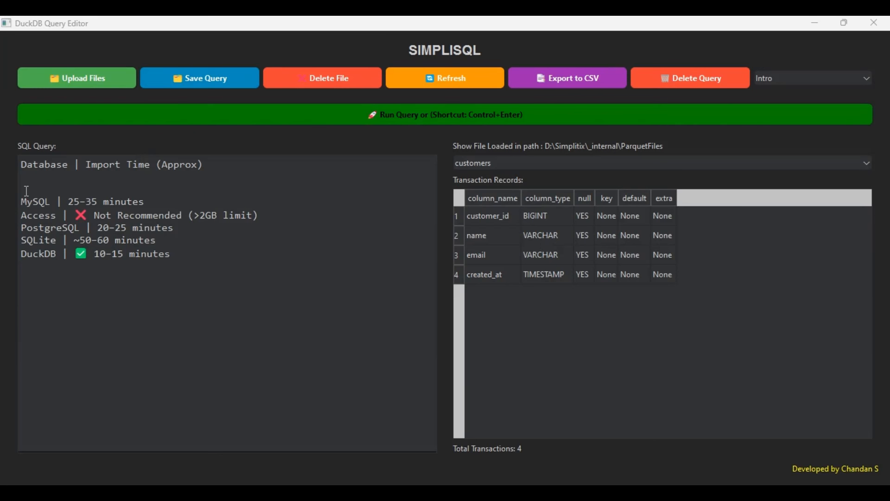
{"action": "key", "text": "ctrl+a"}
{"action": "key", "text": "BackSpace"}
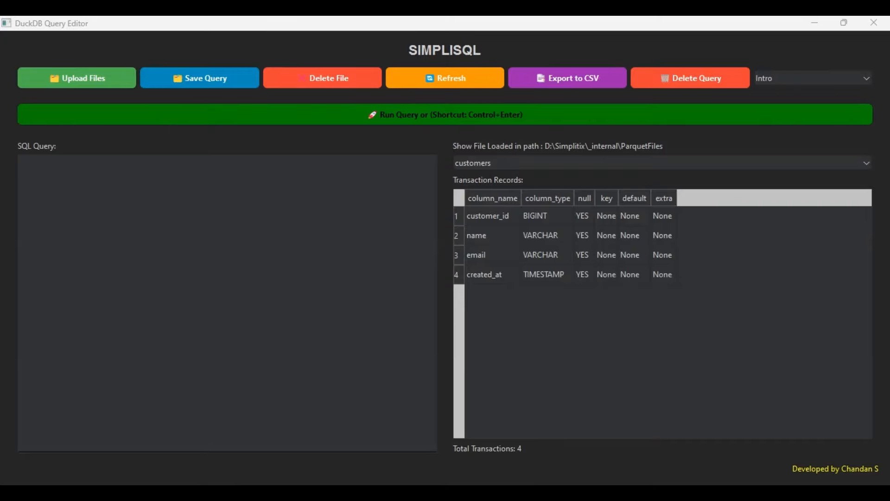
{"action": "type", "text": "Database | Import Time (Approx)   MySQL | 25-35 minutes Access | ❌ Not Recommended (>2GB limit) PostgreSQL | 20-25 minutes SQLite | ~50-60 minutes DuckDB | ✅ 10-15 minutes"}
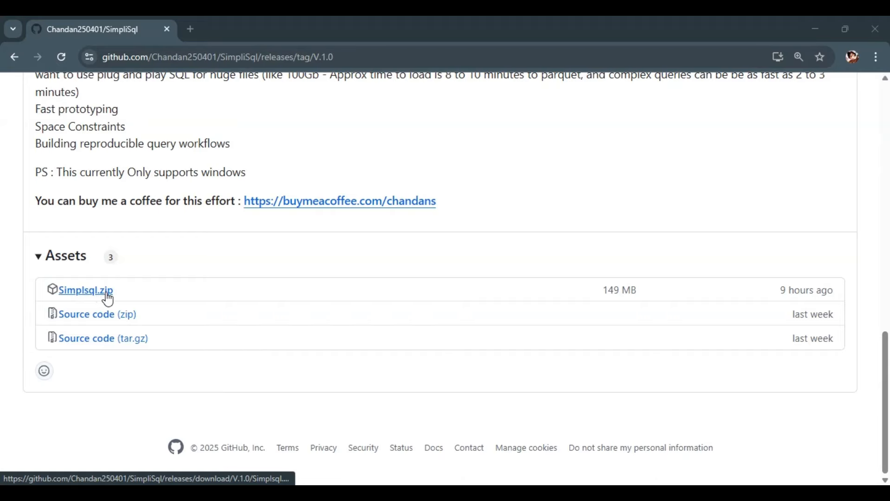
{"action": "key", "text": "alt+Tab"}
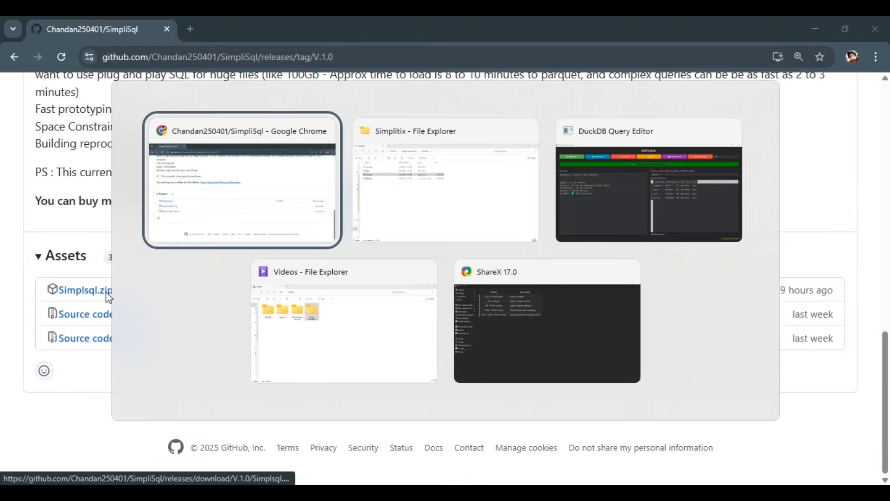
- Check the Simplsql application in the Simplitix folder, then return to the DuckDB Query Editor
{"action": "key", "text": "alt+Tab"}
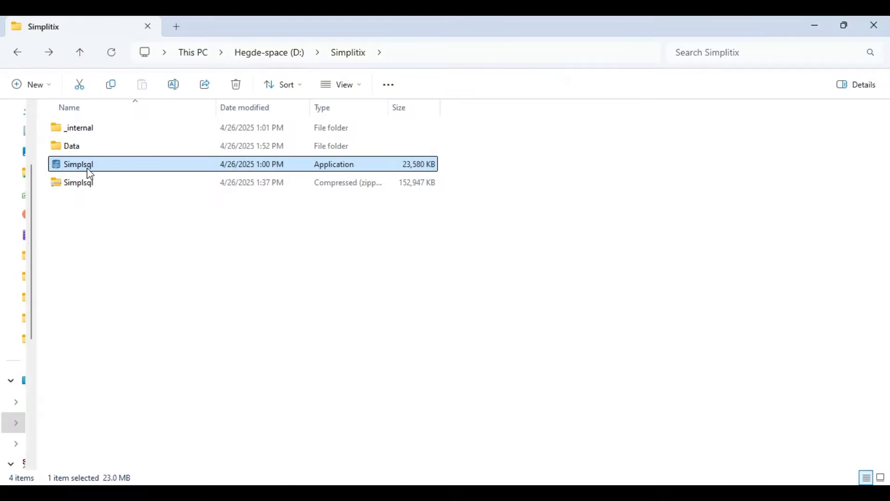
{"action": "mouse_move", "coordinate": [91, 175]}
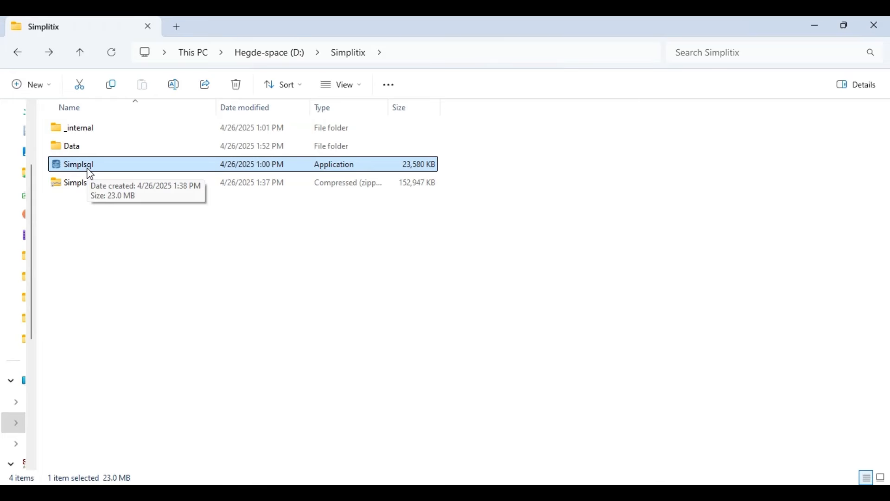
{"action": "key", "text": "alt+Tab"}
{"action": "key", "text": "alt+Tab"}
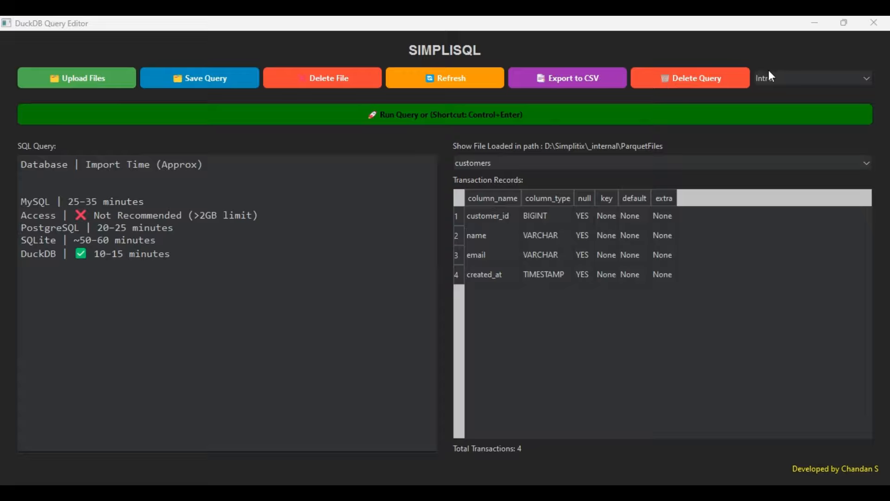
- Review the saved-query list and the loaded-table list, keeping the customers table selected
{"action": "left_click", "coordinate": [770, 82]}
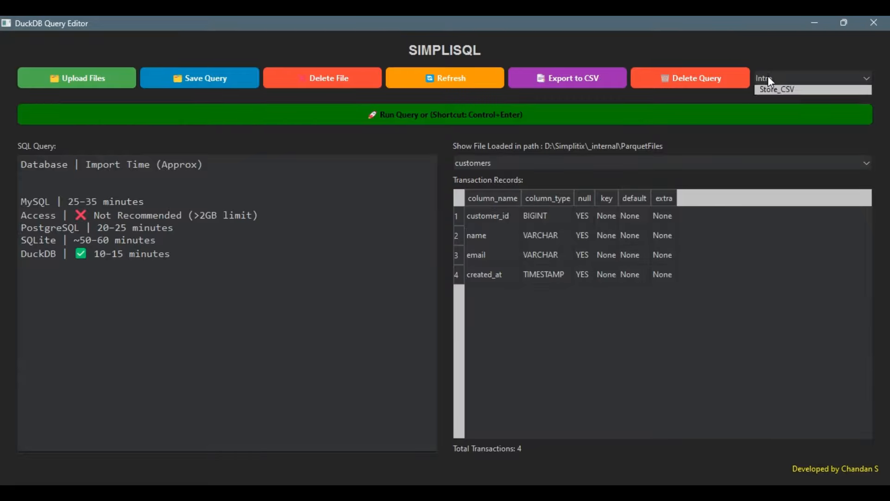
{"action": "left_click", "coordinate": [734, 100]}
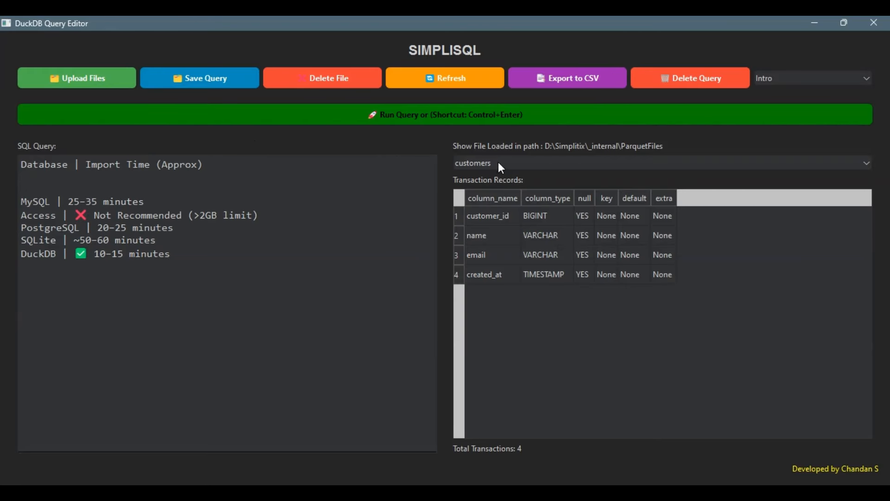
{"action": "left_click", "coordinate": [510, 159]}
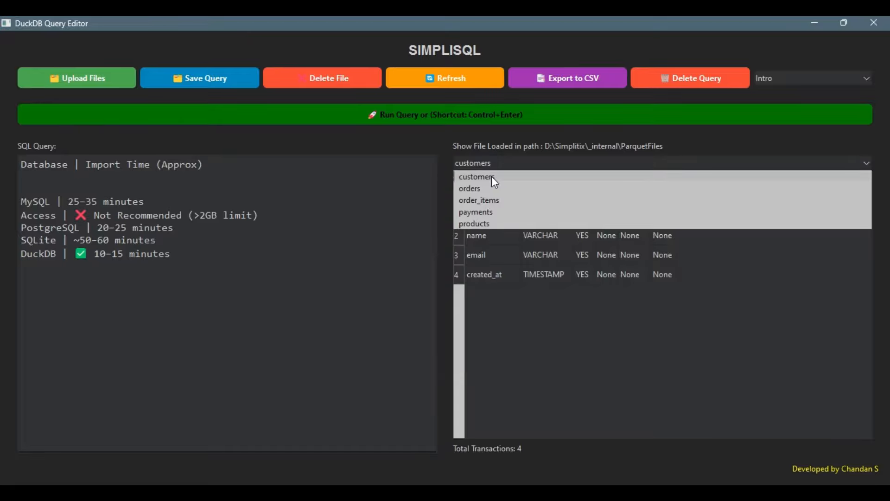
{"action": "left_click", "coordinate": [431, 229]}
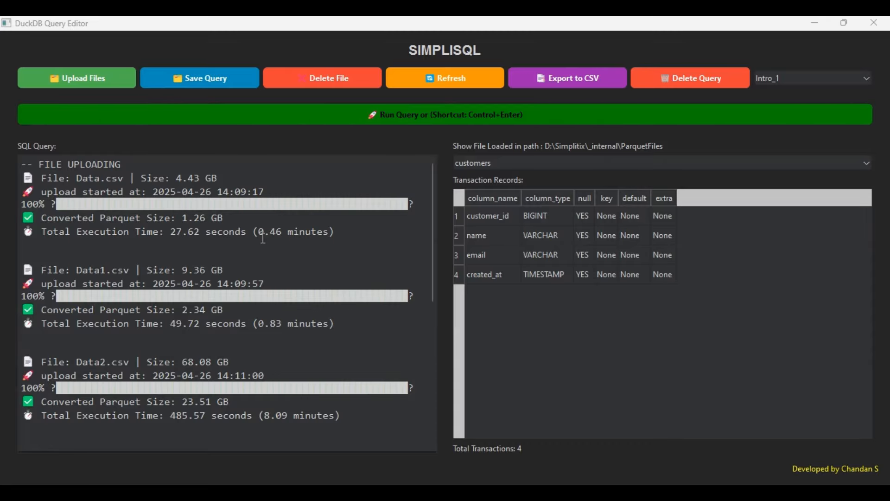
- Upload the customers CSV with all lines as table 'Testing' using the default comma delimiter
{"action": "left_click", "coordinate": [97, 82]}
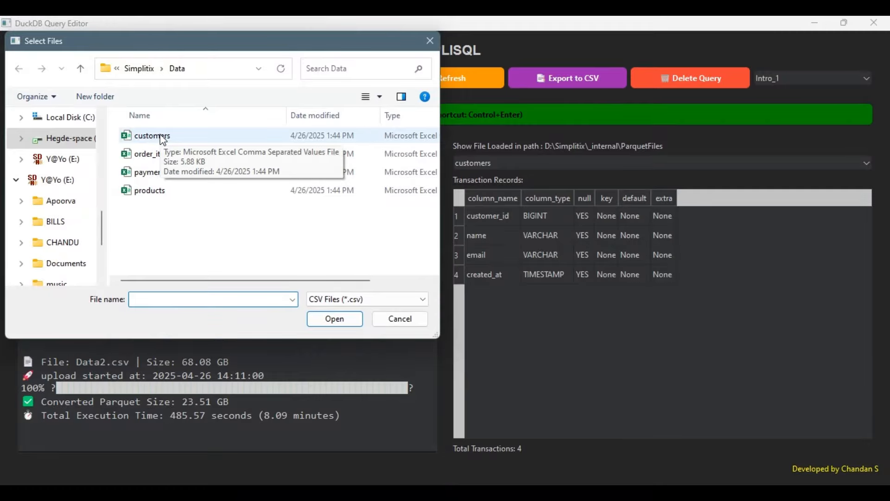
{"action": "double_click", "coordinate": [161, 135]}
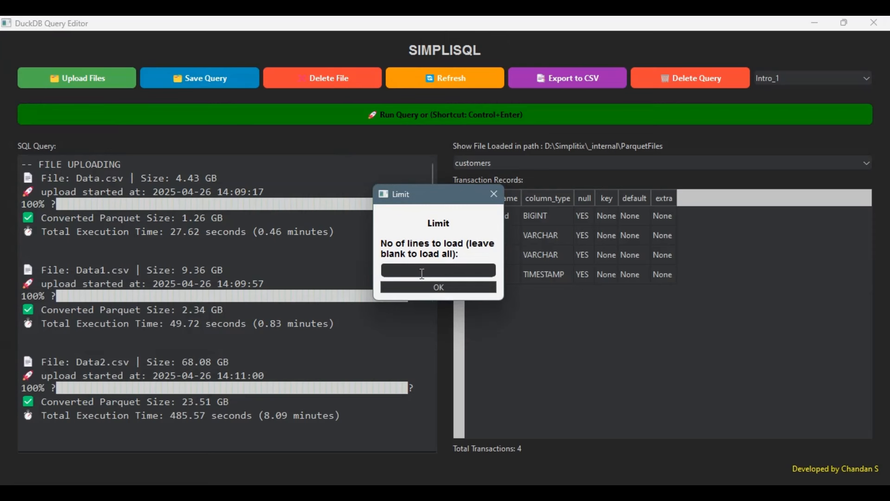
{"action": "left_click", "coordinate": [434, 288]}
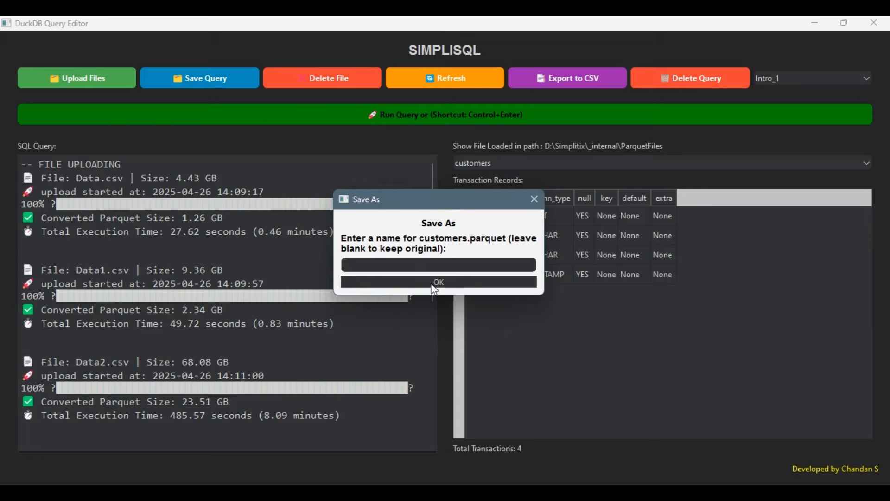
{"action": "type", "text": "Testing"}
{"action": "left_click", "coordinate": [432, 284]}
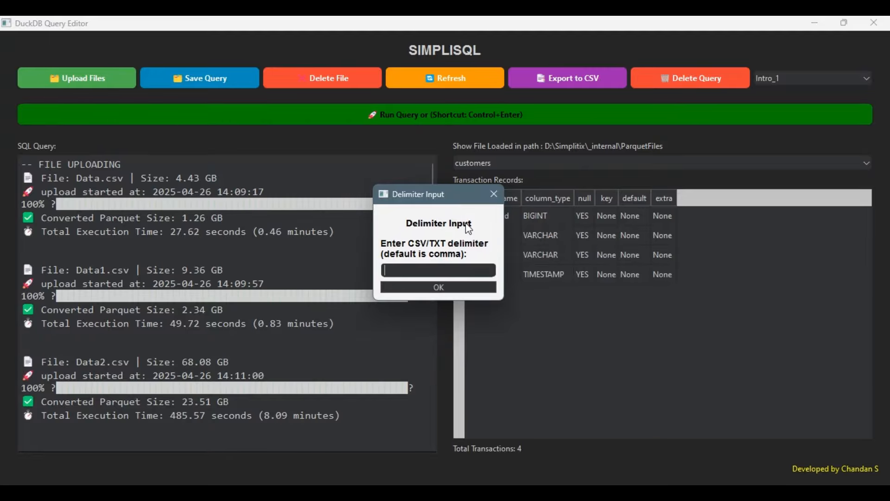
{"action": "left_click", "coordinate": [436, 287]}
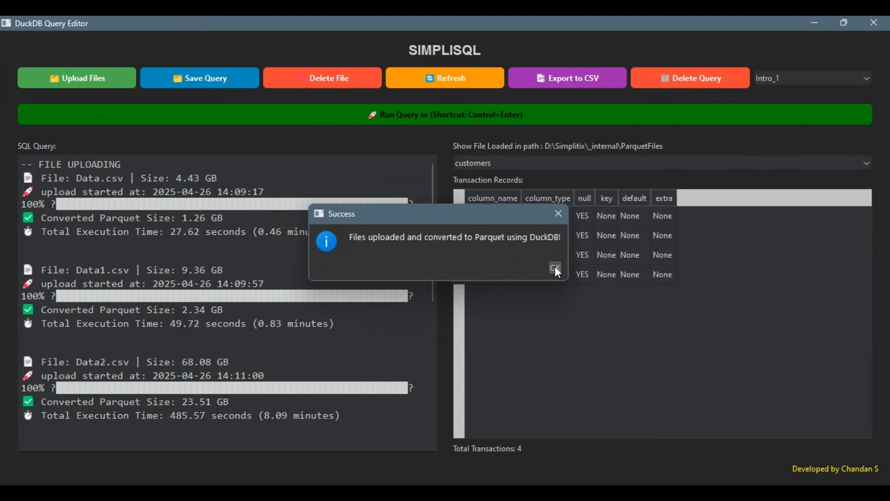
{"action": "left_click", "coordinate": [555, 268]}
{"action": "left_click", "coordinate": [520, 166]}
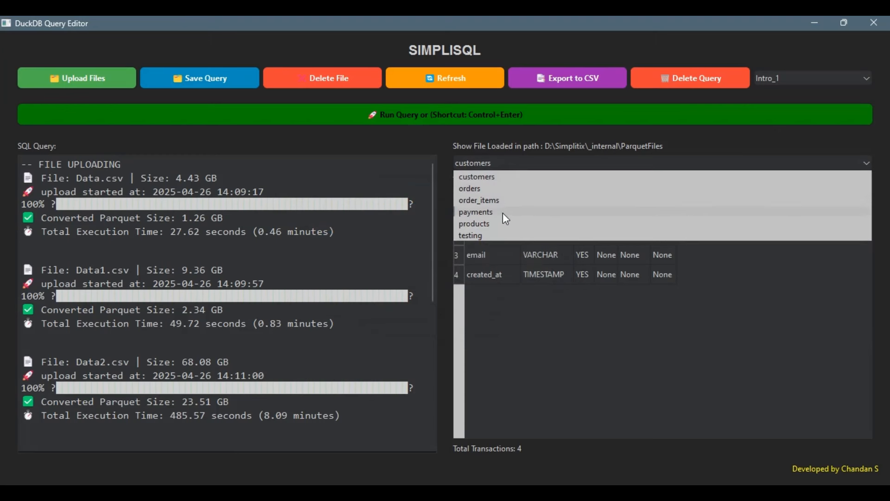
- Pick the orders Excel workbook, load all rows, and name the new table 'Testing_1'
{"action": "left_click", "coordinate": [486, 236]}
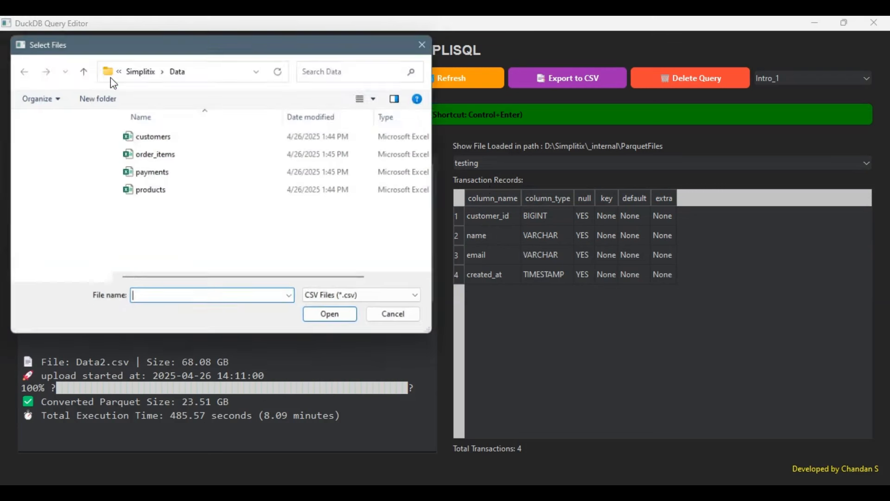
{"action": "left_click", "coordinate": [339, 300]}
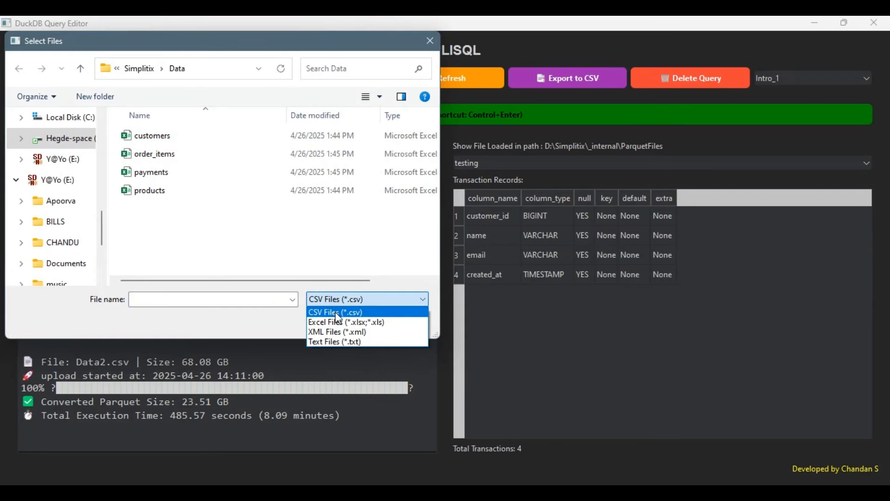
{"action": "left_click", "coordinate": [343, 320]}
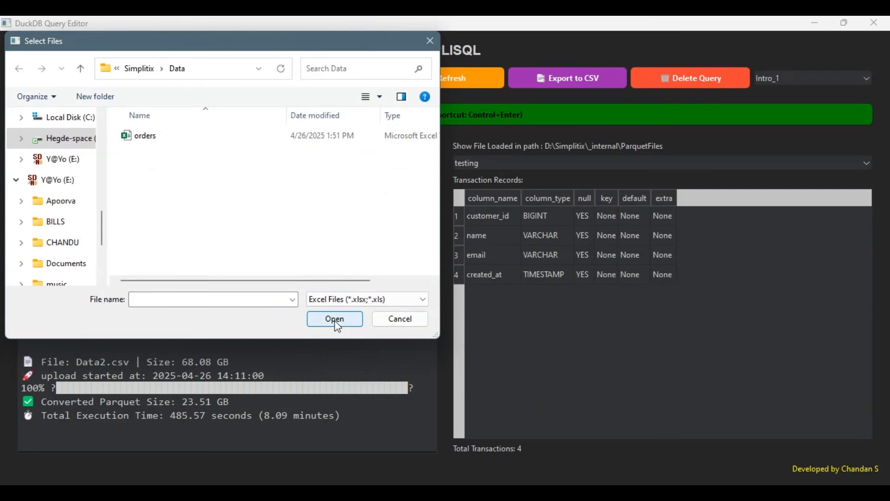
{"action": "double_click", "coordinate": [146, 139]}
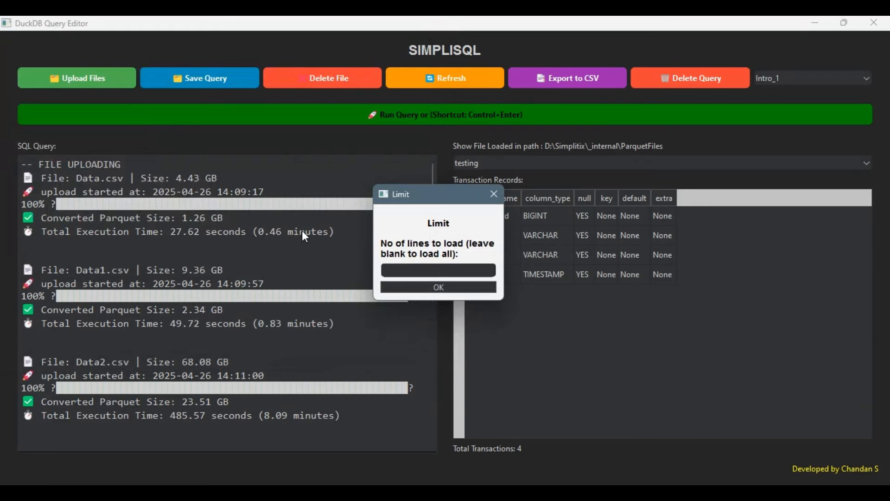
{"action": "left_click", "coordinate": [442, 287]}
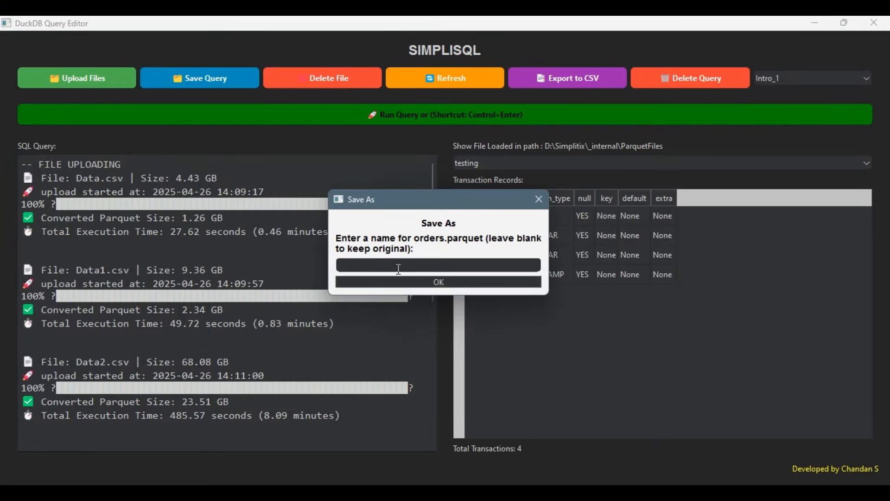
{"action": "type", "text": "Testing_1"}
{"action": "left_click", "coordinate": [424, 282]}
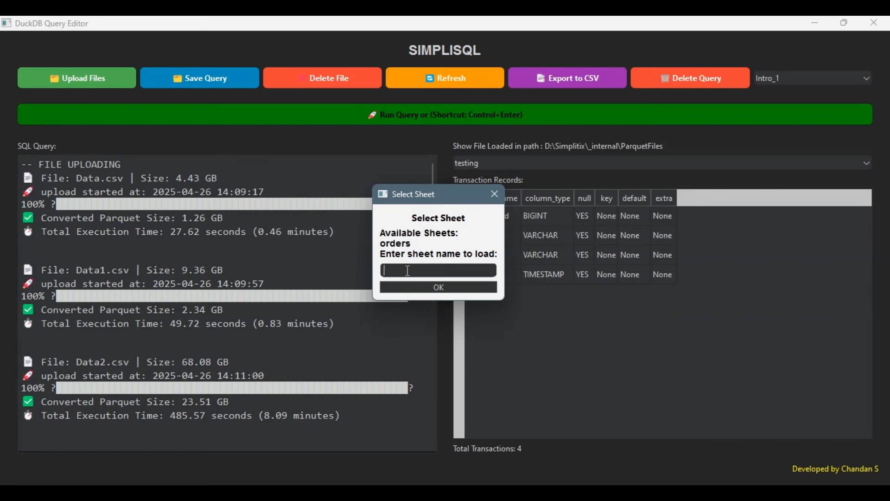
- Enter the sheet name 'orders' to save it as Parquet and dismiss the confirmations
{"action": "type", "text": "ordre"}
{"action": "key", "text": "BackSpace"}
{"action": "key", "text": "BackSpace"}
{"action": "type", "text": "ers"}
{"action": "left_click", "coordinate": [430, 284]}
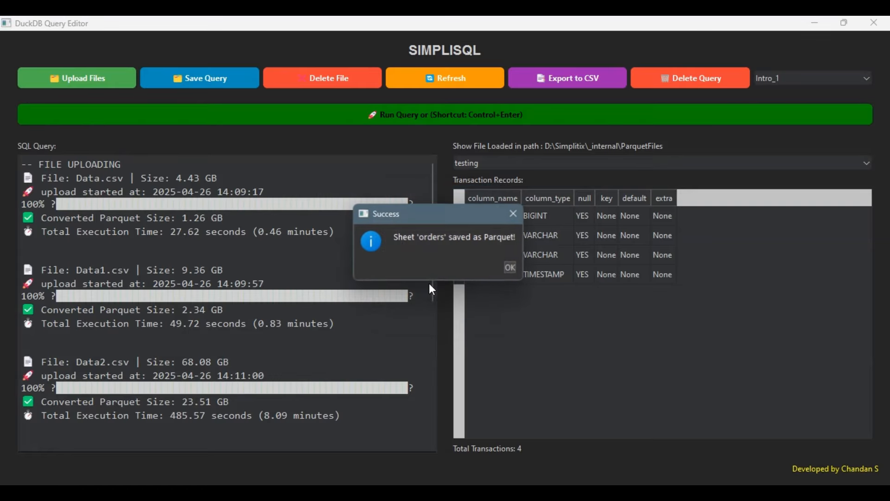
{"action": "left_click", "coordinate": [510, 269]}
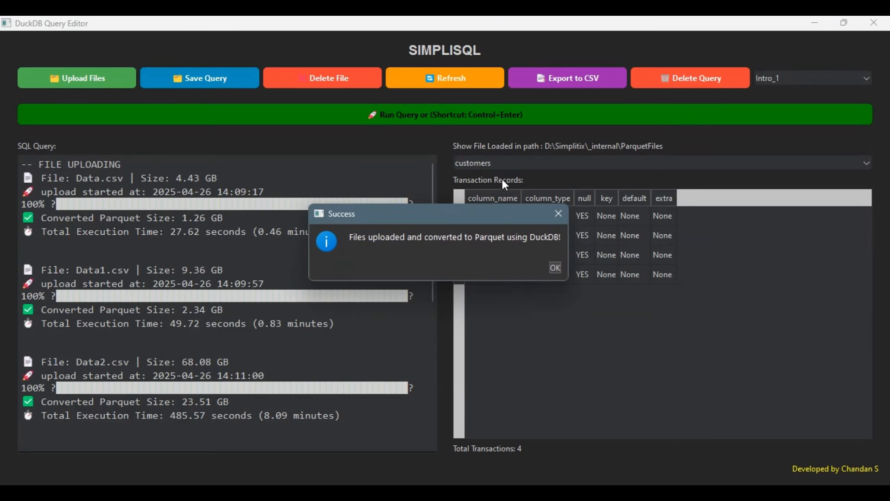
{"action": "left_click", "coordinate": [555, 266]}
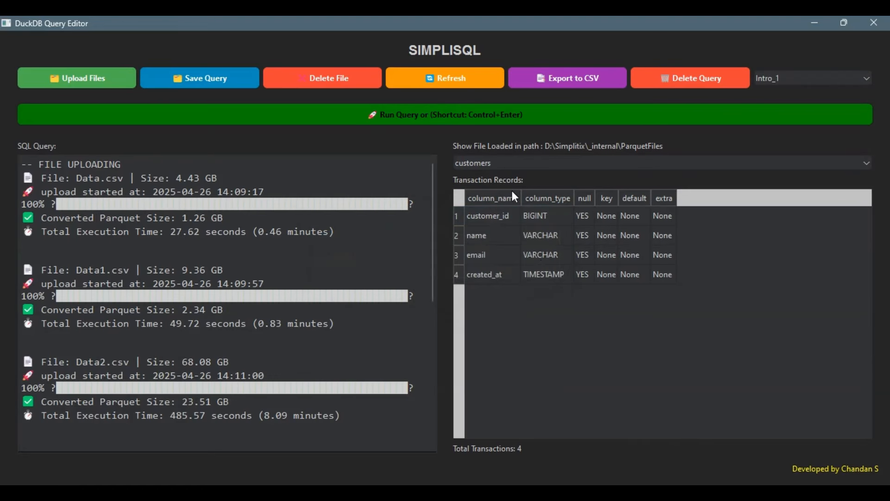
{"action": "left_click", "coordinate": [505, 166]}
{"action": "left_click", "coordinate": [490, 246]}
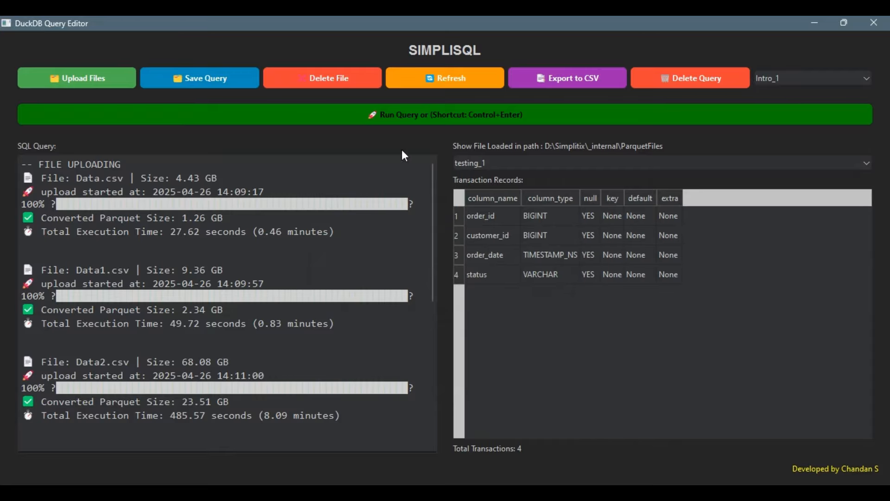
{"action": "left_click", "coordinate": [499, 162]}
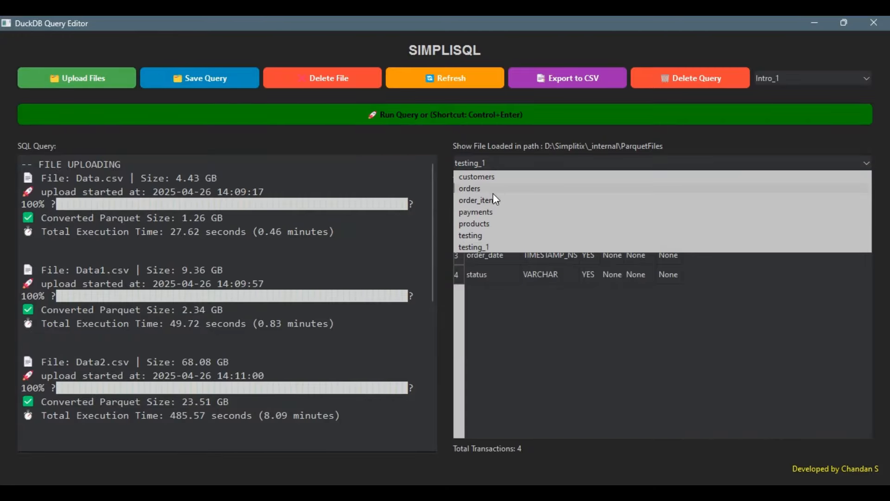
{"action": "left_click", "coordinate": [489, 214]}
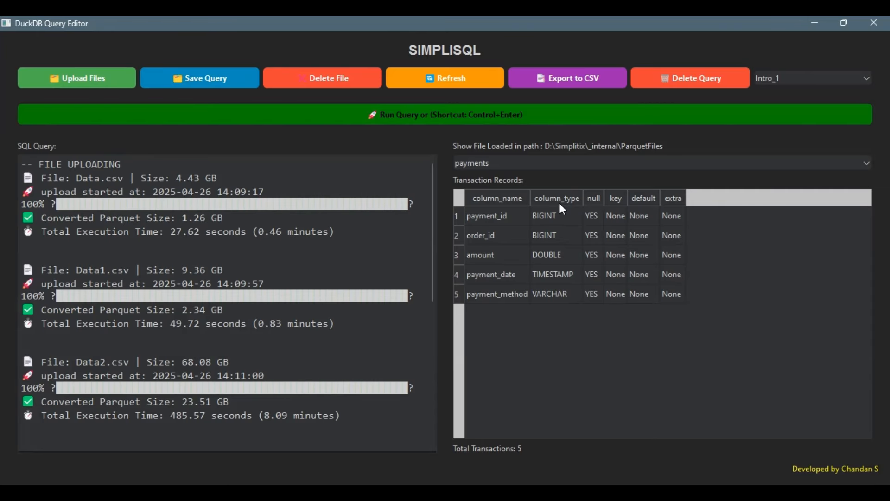
{"action": "left_click", "coordinate": [134, 492]}
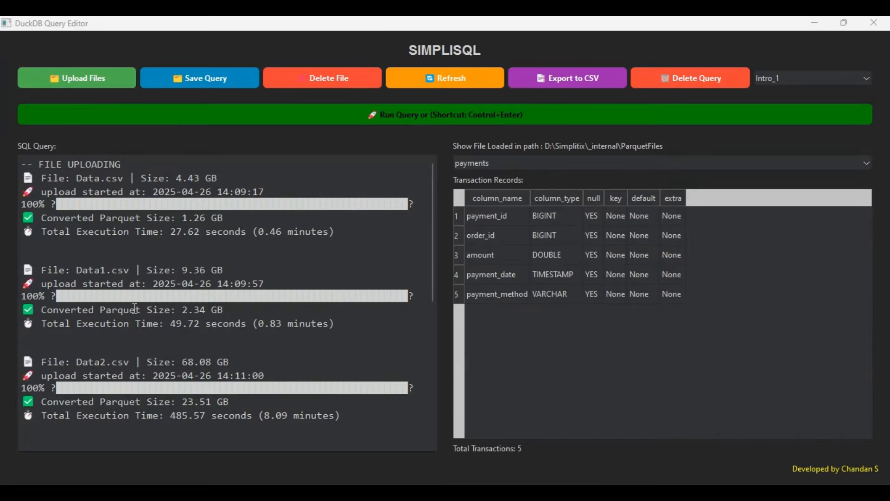
{"action": "left_click", "coordinate": [184, 247]}
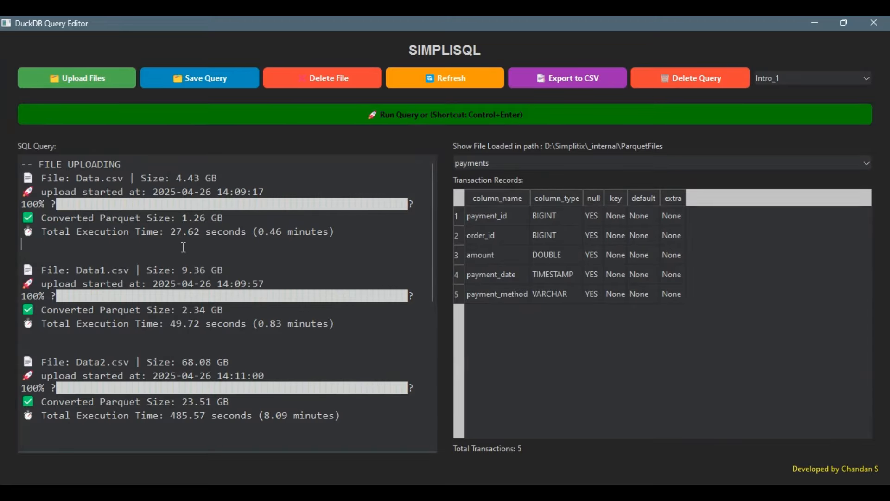
- Replace the editor contents with 'select * from payments' and run it, reviewing the 100 rows
{"action": "key", "text": "ctrl+a"}
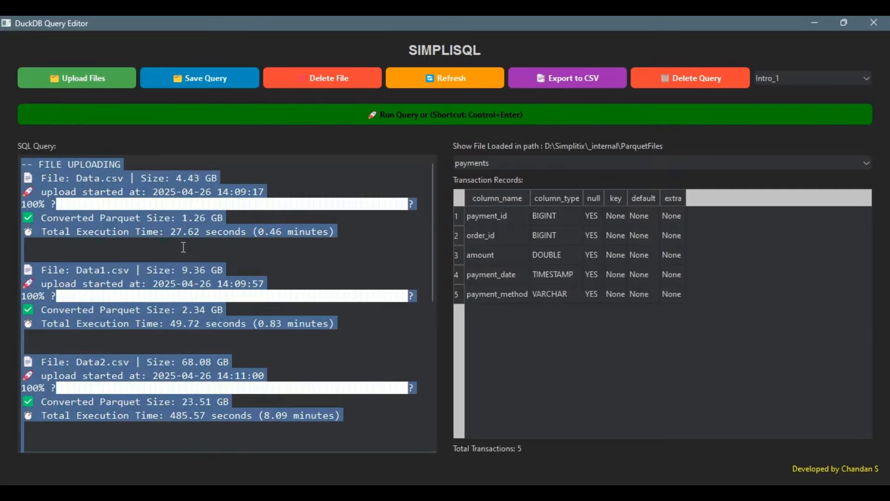
{"action": "key", "text": "BackSpace"}
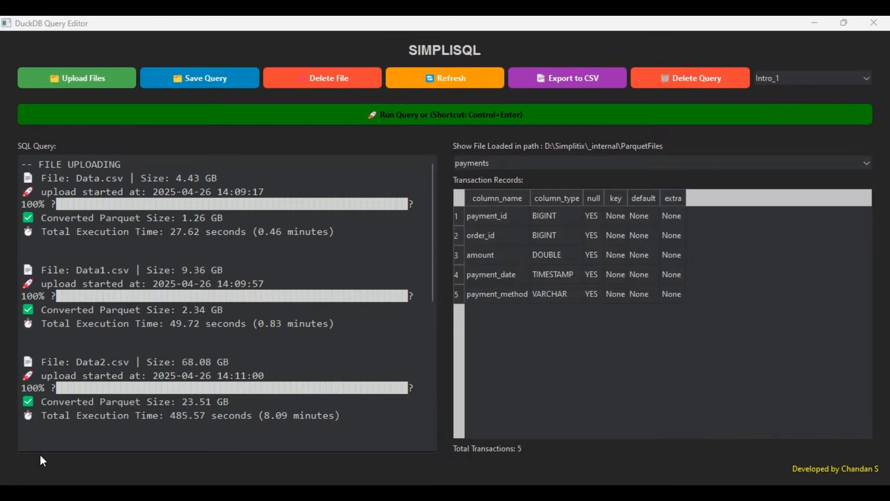
{"action": "left_click", "coordinate": [184, 247]}
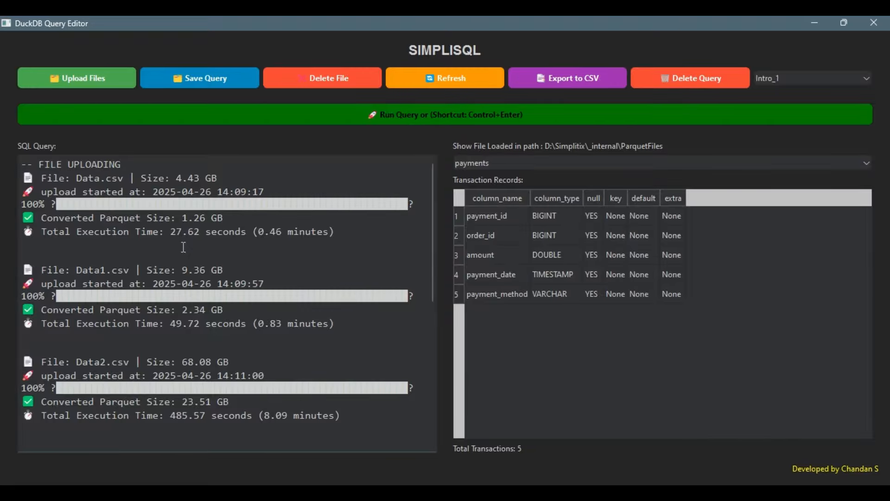
{"action": "key", "text": "ctrl+a"}
{"action": "key", "text": "BackSpace"}
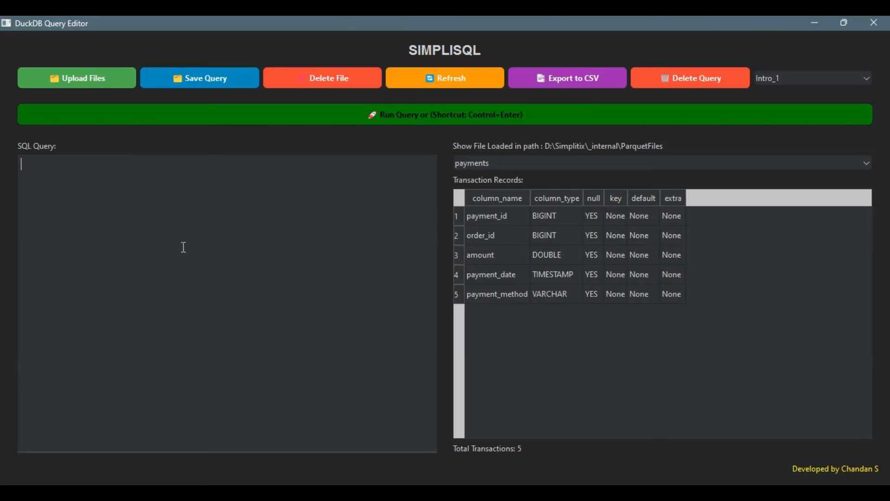
{"action": "type", "text": "select * from payments"}
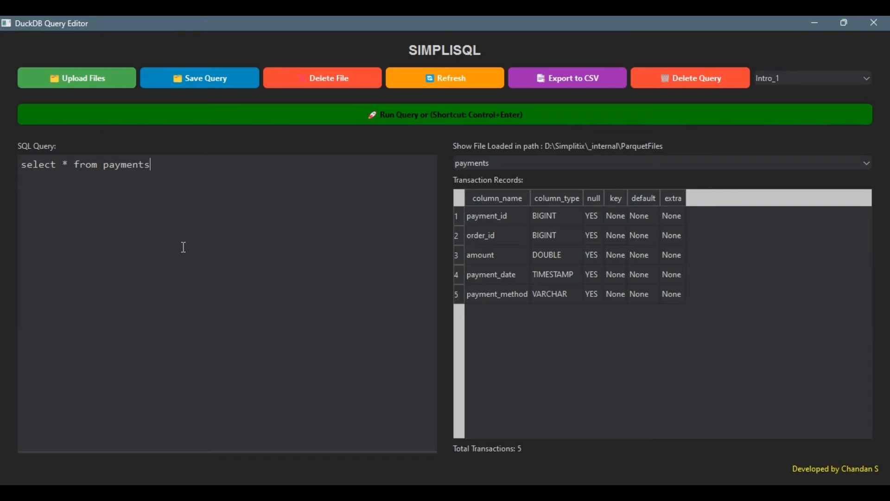
{"action": "key", "text": "ctrl+Return"}
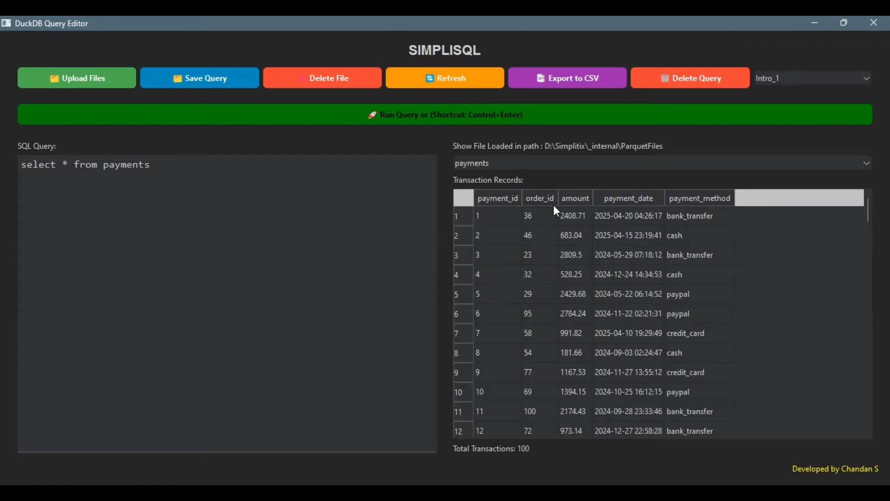
{"action": "scroll", "coordinate": [584, 301], "scroll_direction": "down", "scroll_amount": 20}
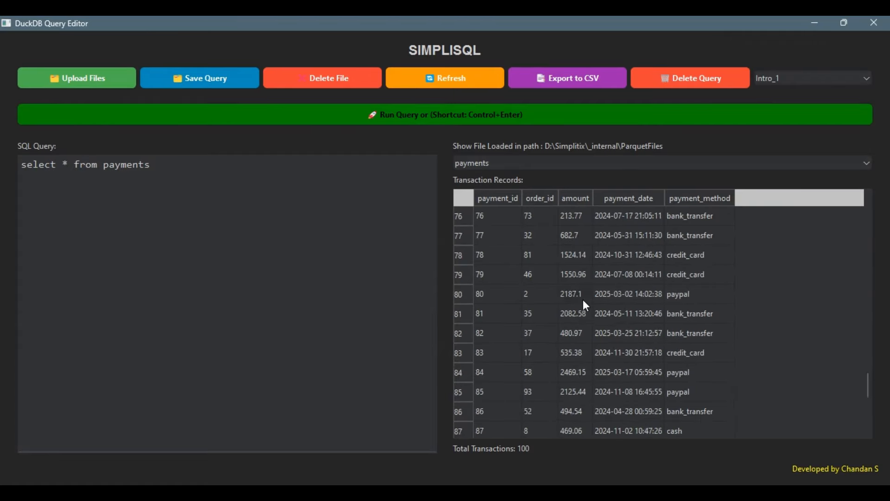
{"action": "scroll", "coordinate": [583, 299], "scroll_direction": "down", "scroll_amount": 4}
{"action": "scroll", "coordinate": [583, 299], "scroll_direction": "up", "scroll_amount": 20}
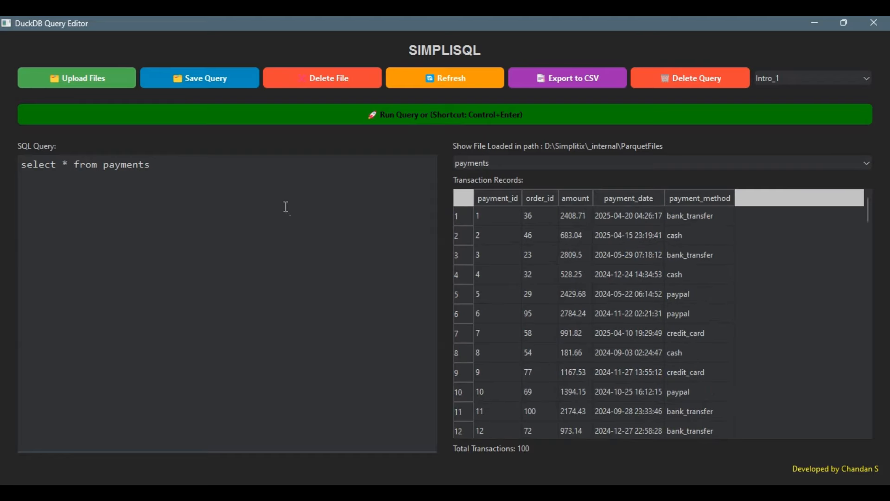
- Save the payments query as 'Testing' and reload it from the saved-query list
{"action": "left_click", "coordinate": [210, 79]}
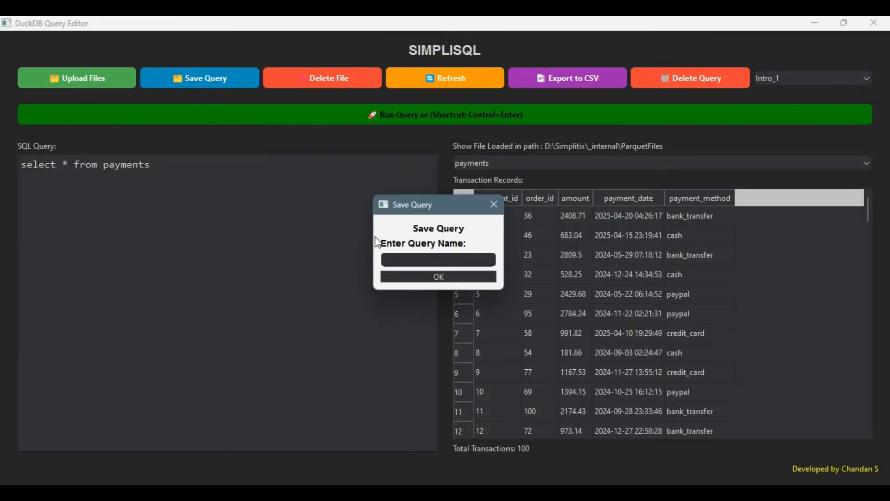
{"action": "type", "text": "Testing"}
{"action": "left_click", "coordinate": [440, 277]}
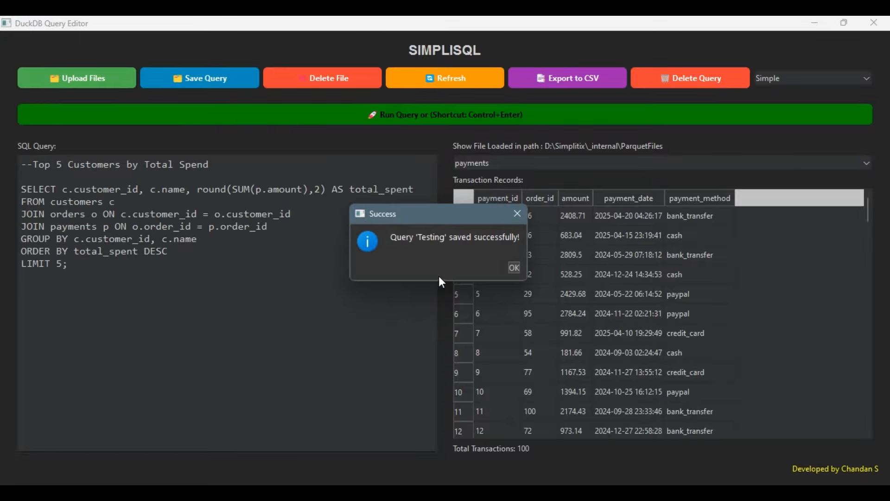
{"action": "left_click", "coordinate": [513, 268]}
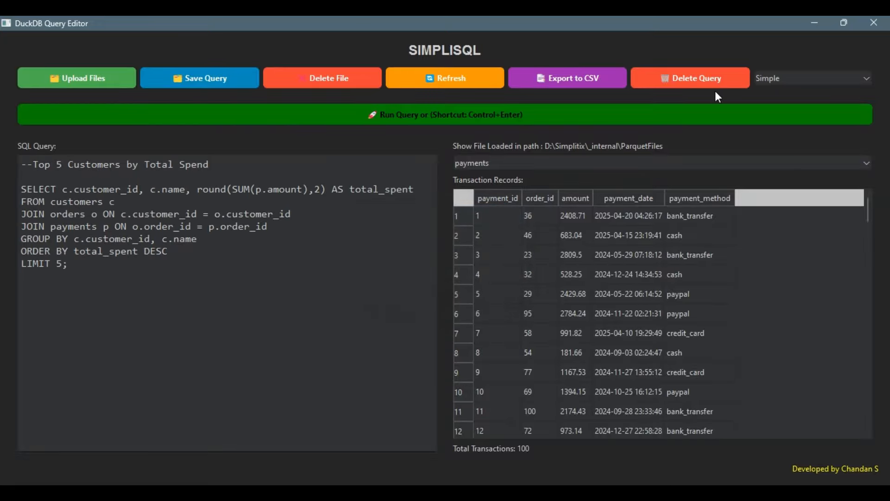
{"action": "left_click", "coordinate": [765, 82]}
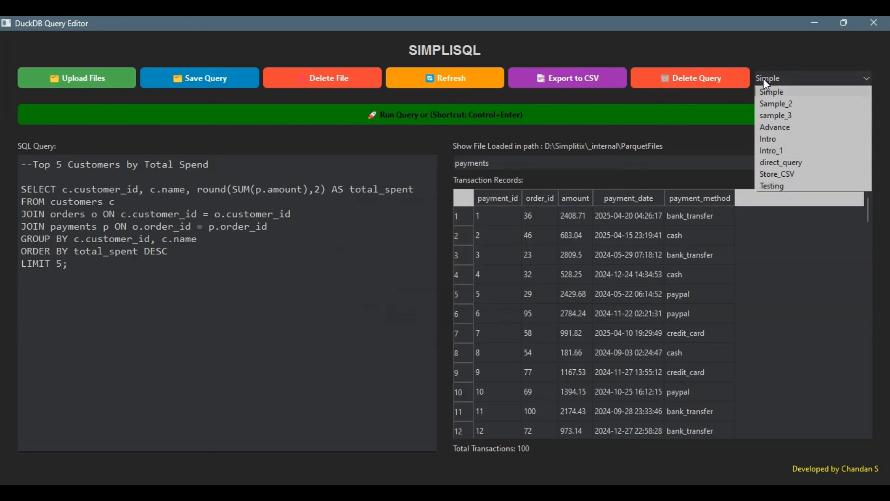
{"action": "left_click", "coordinate": [780, 186]}
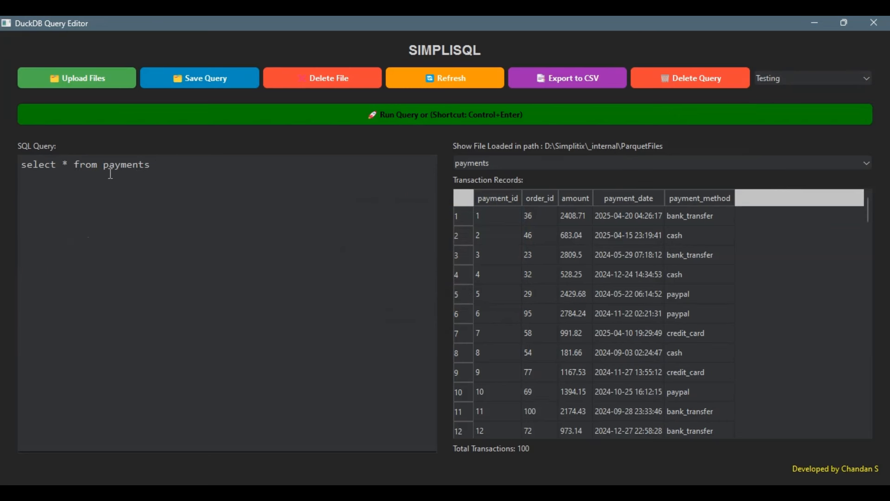
{"action": "left_click_drag", "start_coordinate": [21, 169], "coordinate": [153, 202]}
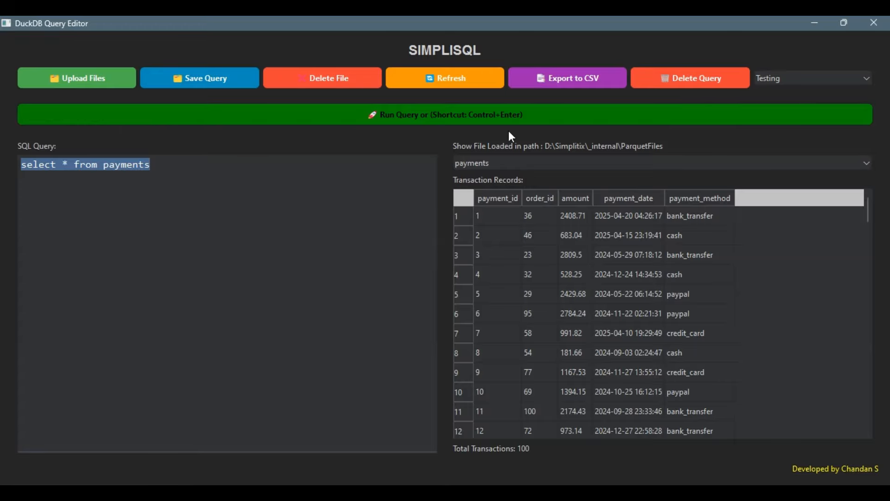
- Delete the saved Testing query, then reload the Intro_1 upload log
{"action": "left_click", "coordinate": [773, 77]}
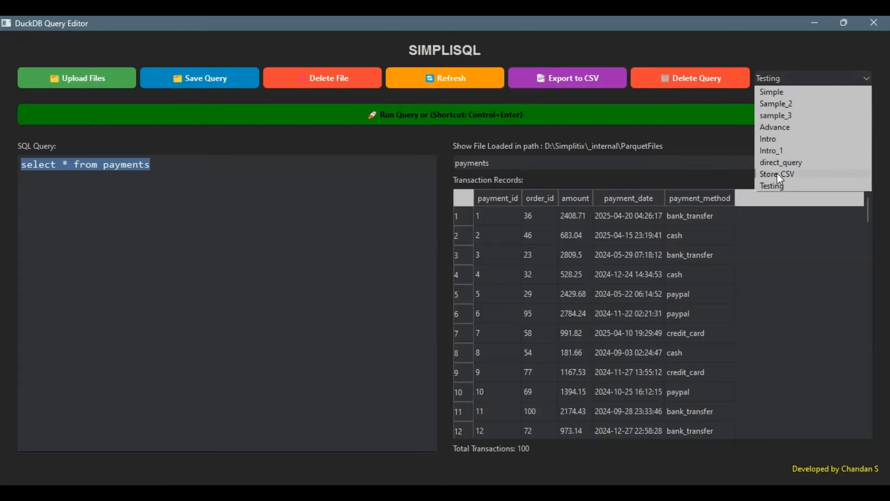
{"action": "left_click", "coordinate": [777, 185]}
{"action": "left_click", "coordinate": [687, 76]}
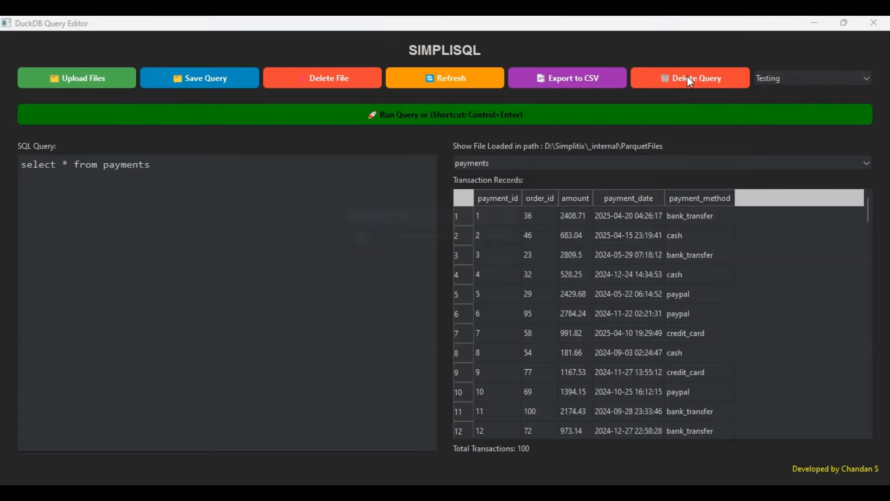
{"action": "left_click", "coordinate": [515, 267]}
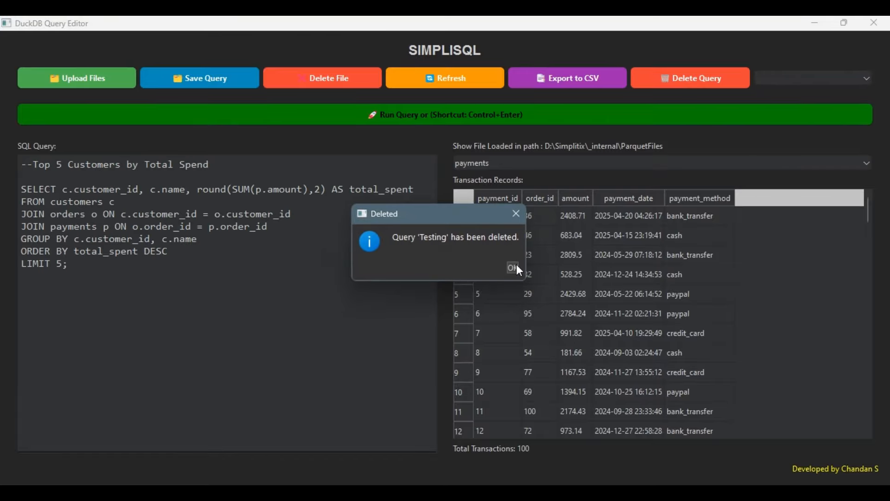
{"action": "left_click", "coordinate": [517, 264]}
{"action": "left_click", "coordinate": [772, 74]}
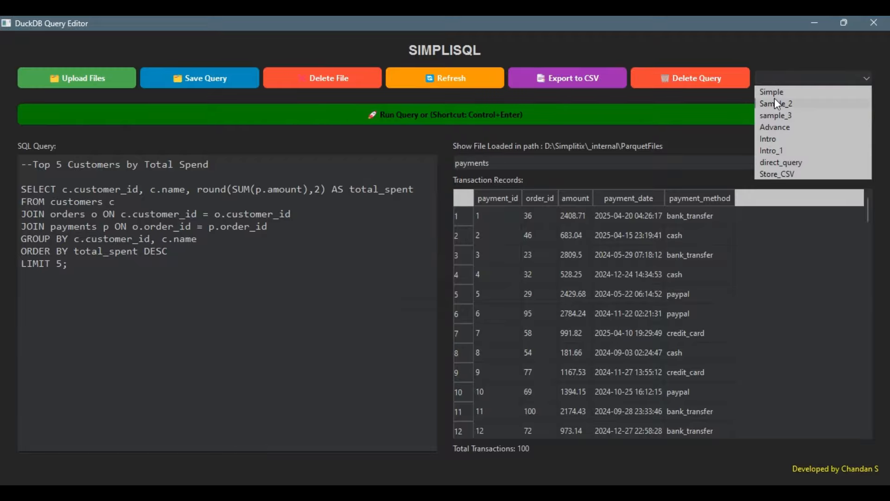
{"action": "left_click", "coordinate": [776, 151]}
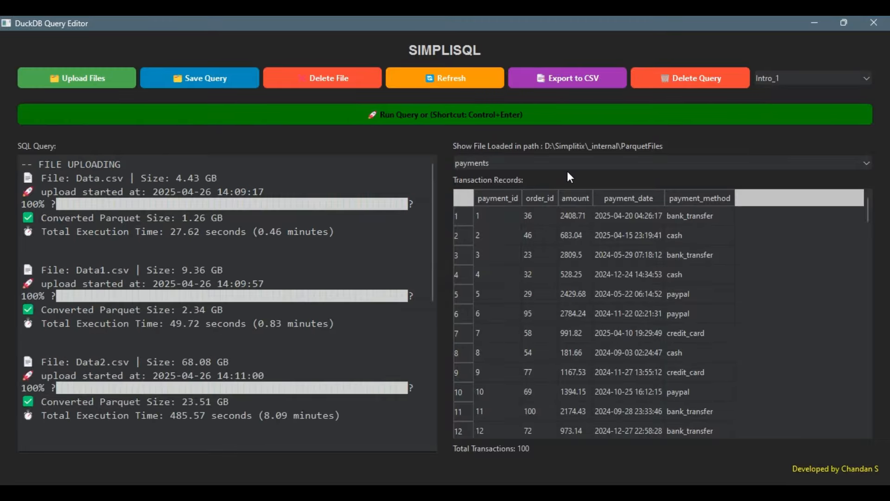
{"action": "scroll", "coordinate": [413, 245], "scroll_direction": "down", "scroll_amount": 5}
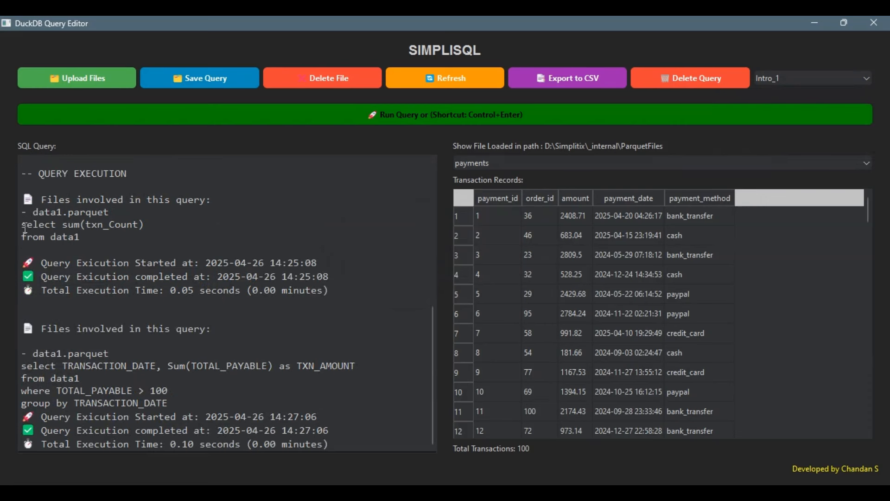
{"action": "left_click_drag", "start_coordinate": [22, 225], "coordinate": [86, 238]}
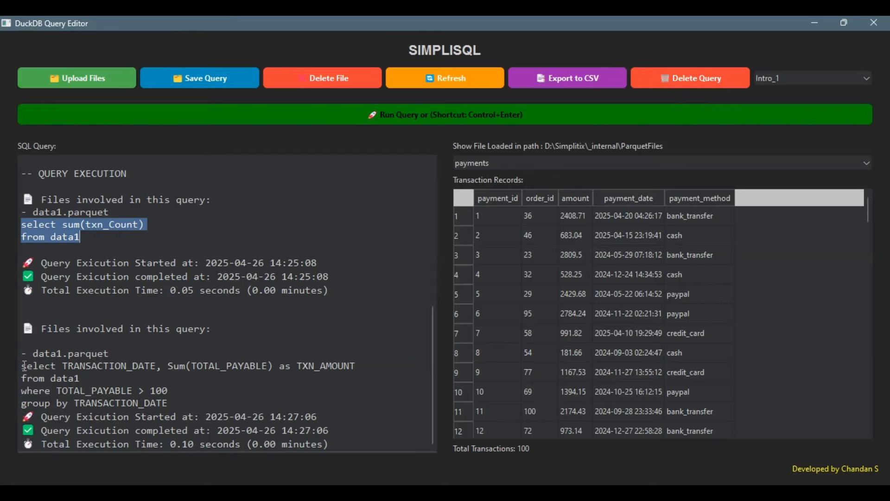
{"action": "left_click_drag", "start_coordinate": [24, 366], "coordinate": [134, 381]}
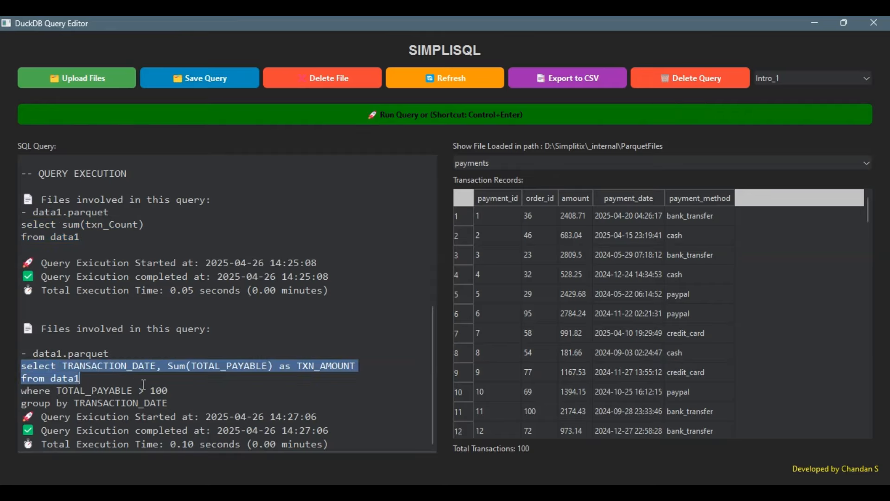
{"action": "left_click_drag", "start_coordinate": [170, 444], "coordinate": [209, 442]}
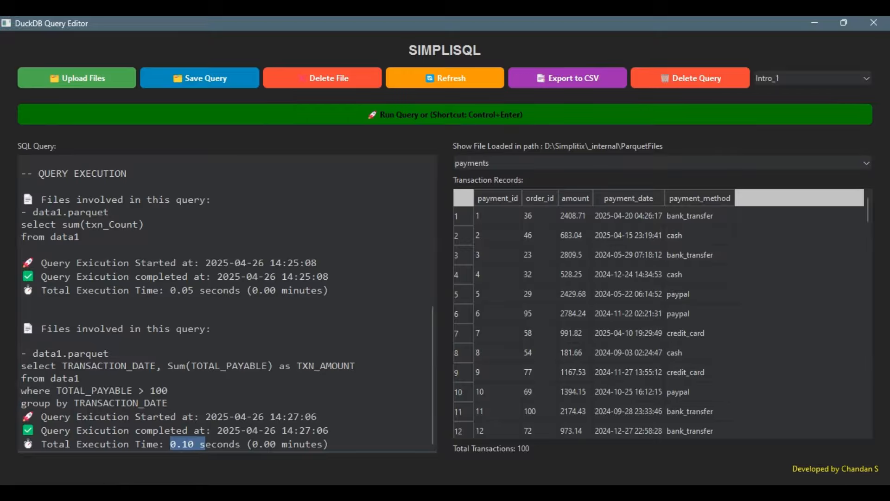
{"action": "left_click", "coordinate": [101, 492]}
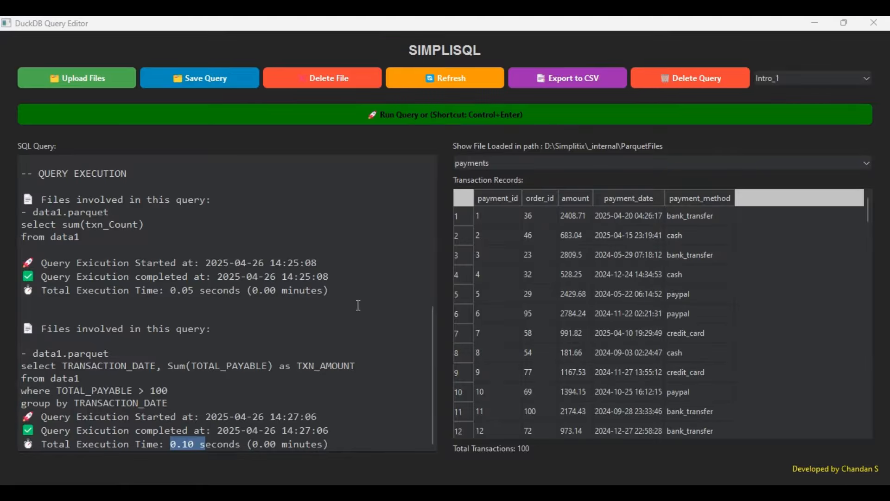
{"action": "left_click", "coordinate": [787, 80]}
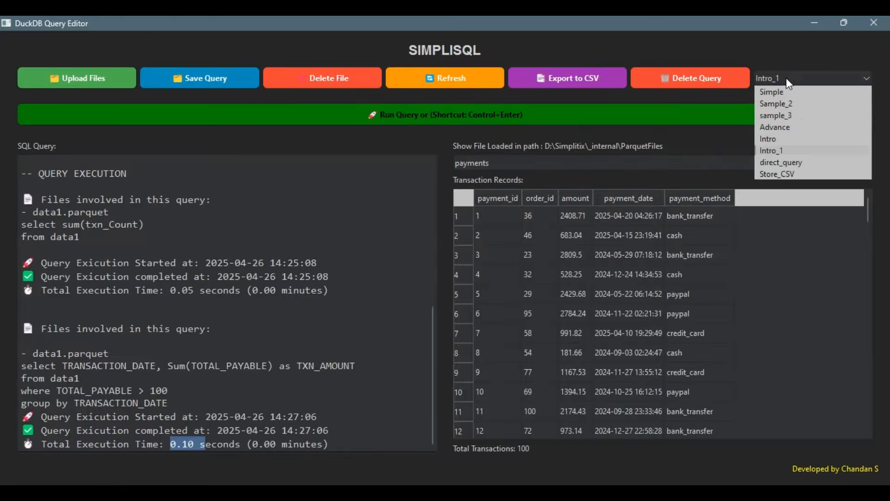
- Load the Sample_2 query and highlight its ranked_orders query text
{"action": "left_click", "coordinate": [780, 103]}
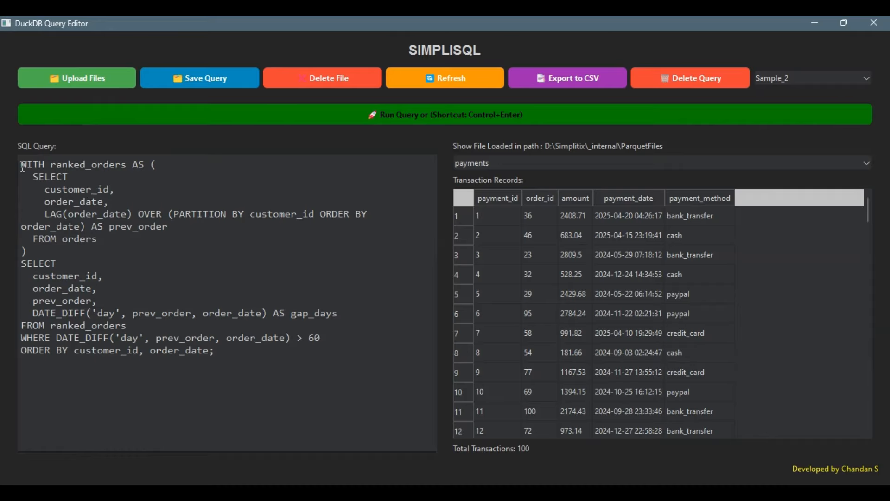
{"action": "left_click_drag", "start_coordinate": [20, 165], "coordinate": [74, 178]}
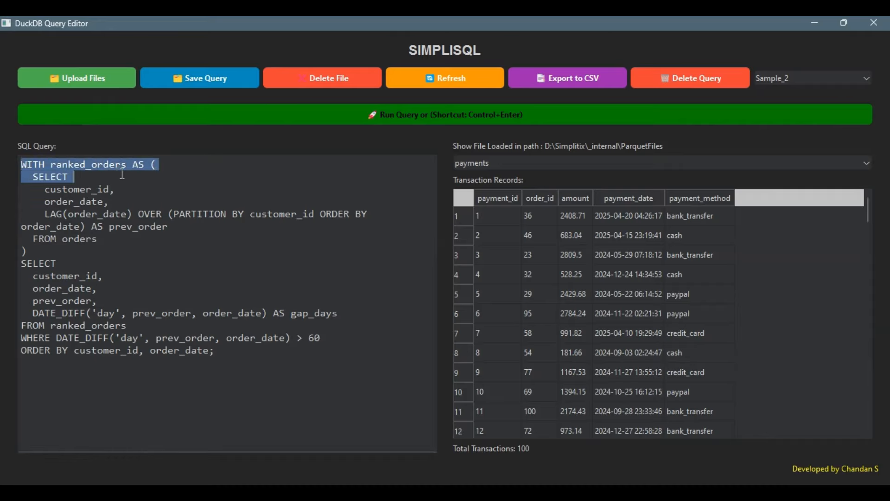
- Run the order-gap query and sort its 23 results by order_date, newest first
{"action": "left_click", "coordinate": [416, 116]}
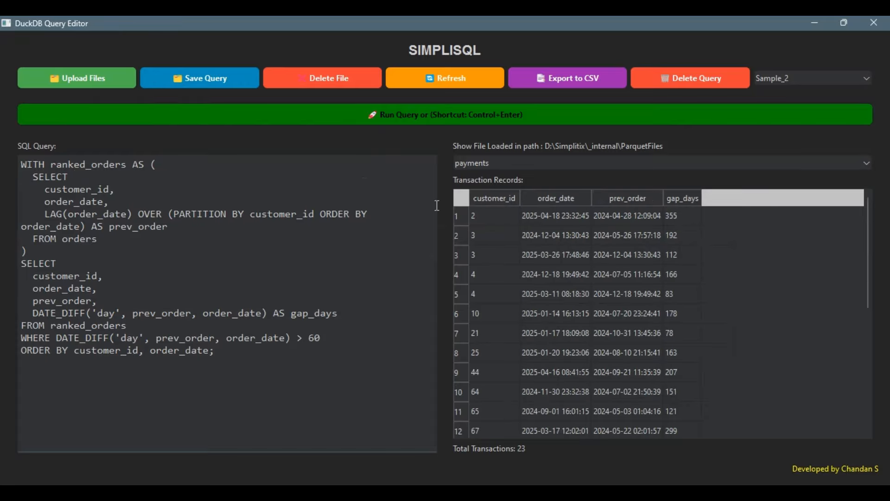
{"action": "left_click", "coordinate": [494, 199]}
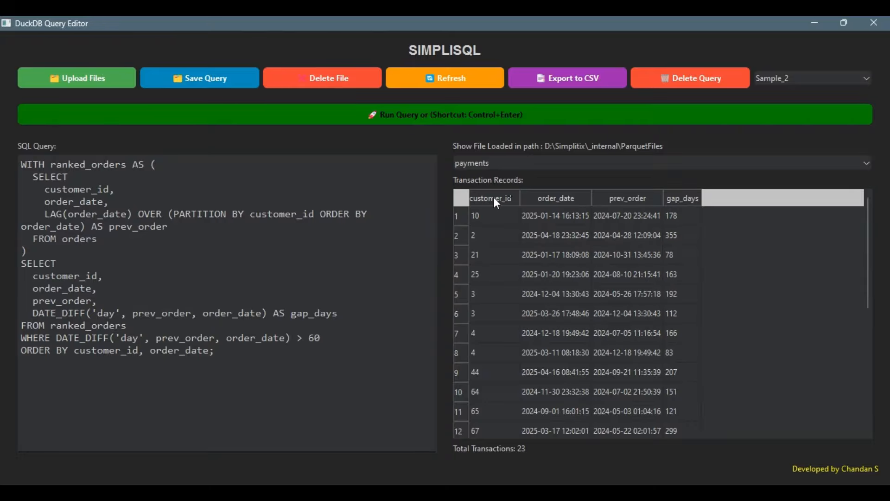
{"action": "left_click", "coordinate": [548, 199]}
{"action": "left_click", "coordinate": [506, 198]}
{"action": "left_click", "coordinate": [550, 197]}
{"action": "left_click", "coordinate": [559, 198]}
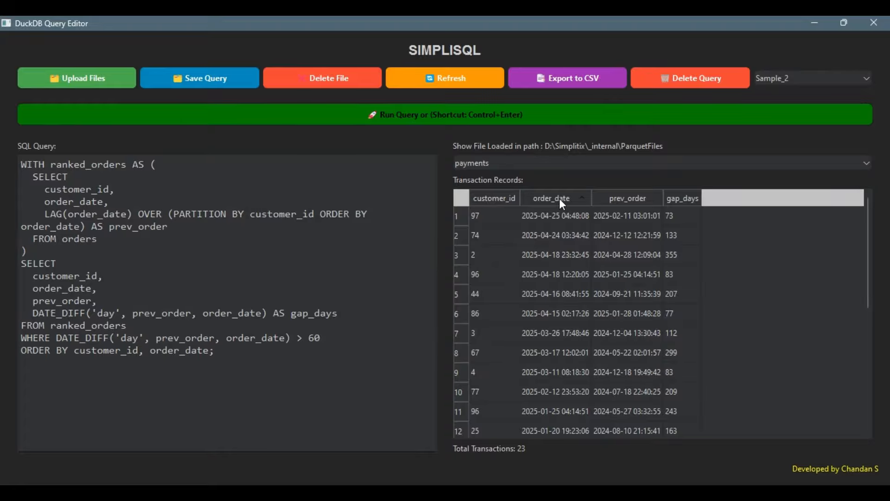
- Paste row 2's copied order_date below the query, then undo the paste
{"action": "double_click", "coordinate": [555, 232]}
{"action": "key", "text": "ctrl+c"}
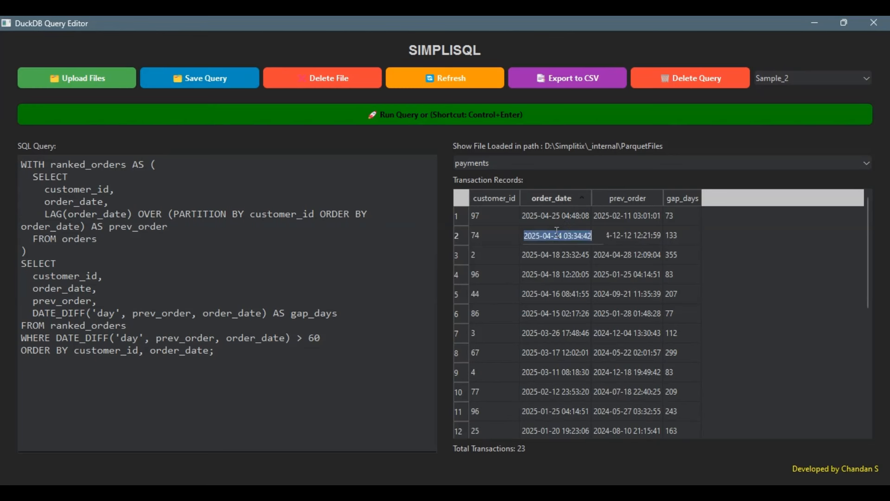
{"action": "left_click", "coordinate": [291, 400]}
{"action": "key", "text": "Return"}
{"action": "key", "text": "Return"}
{"action": "key", "text": "ctrl+v"}
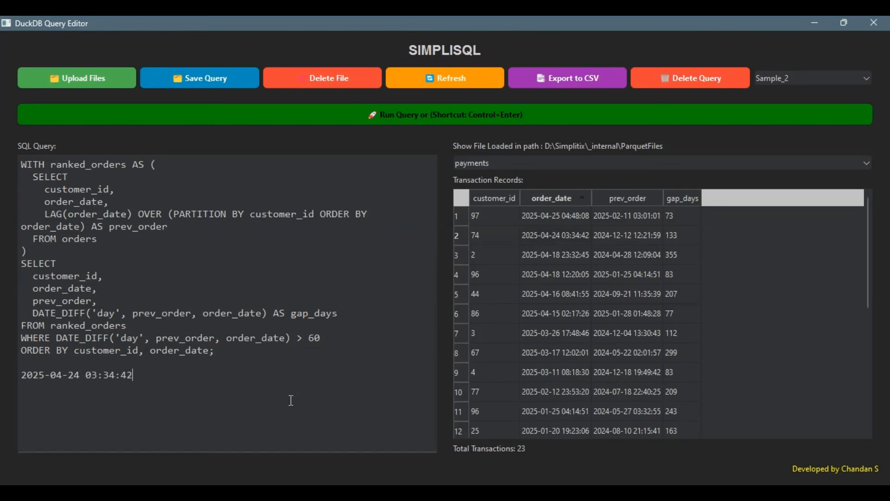
{"action": "key", "text": "ctrl+z"}
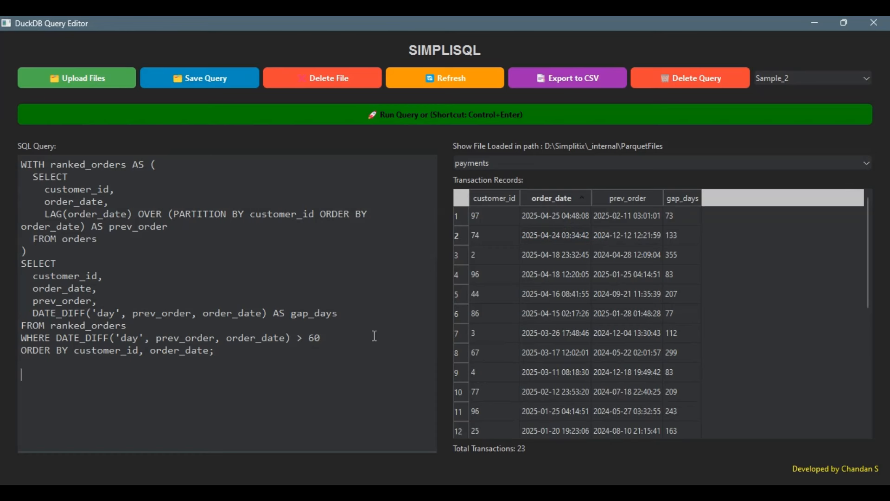
{"action": "left_click", "coordinate": [565, 84]}
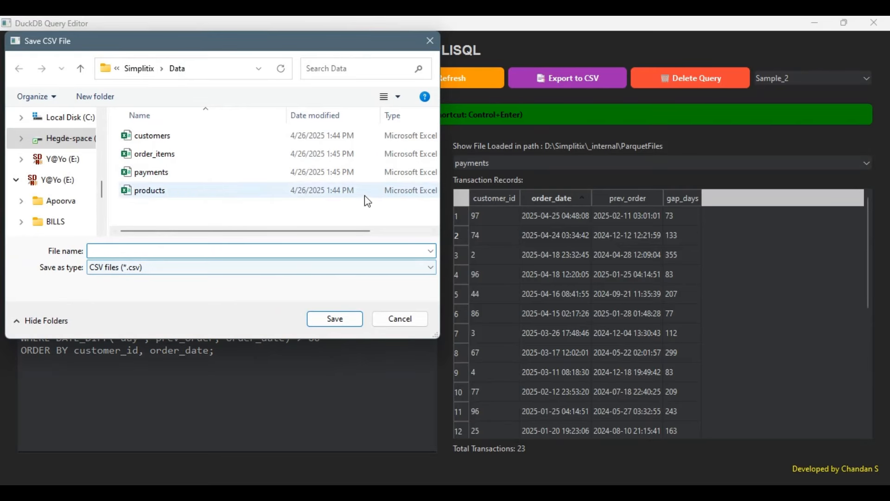
{"action": "left_click", "coordinate": [429, 41]}
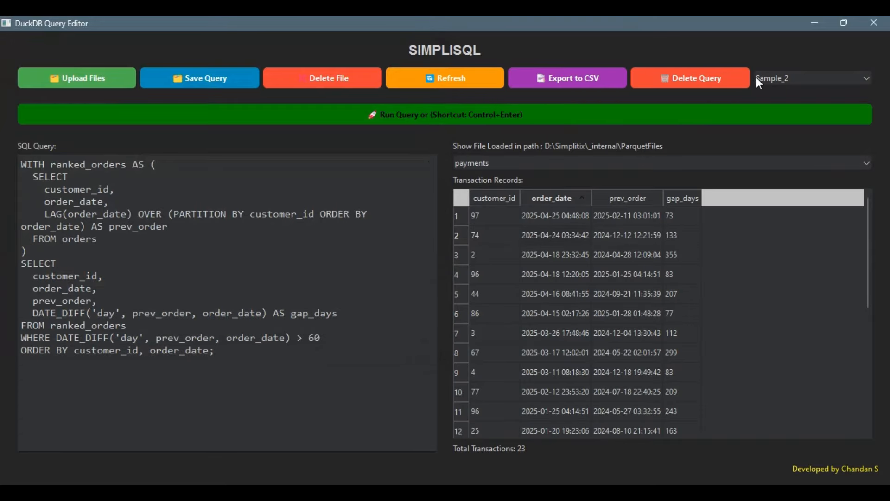
{"action": "left_click", "coordinate": [775, 77]}
- Load the Advance query, run it, and scroll through the 92 monthly percent_growth rows
{"action": "left_click", "coordinate": [776, 127]}
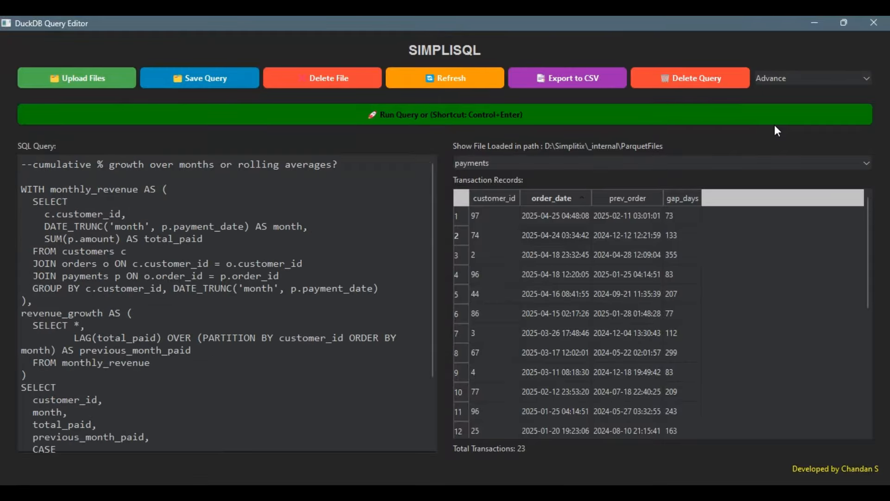
{"action": "scroll", "coordinate": [180, 303], "scroll_direction": "down", "scroll_amount": 3}
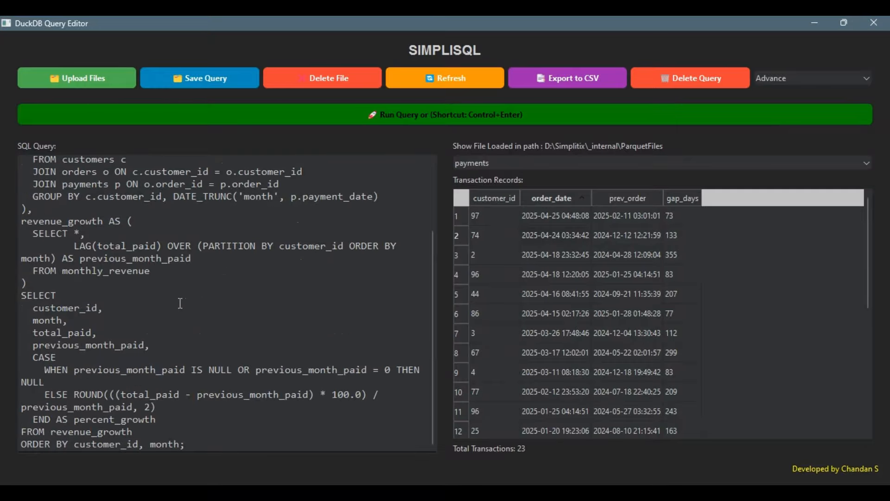
{"action": "scroll", "coordinate": [180, 303], "scroll_direction": "up", "scroll_amount": 3}
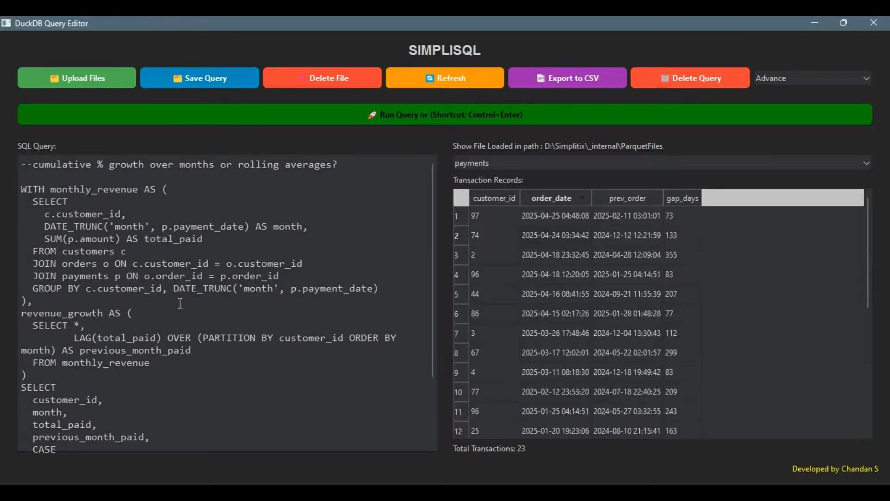
{"action": "scroll", "coordinate": [180, 304], "scroll_direction": "down", "scroll_amount": 3}
{"action": "scroll", "coordinate": [181, 303], "scroll_direction": "up", "scroll_amount": 3}
{"action": "key", "text": "ctrl+Return"}
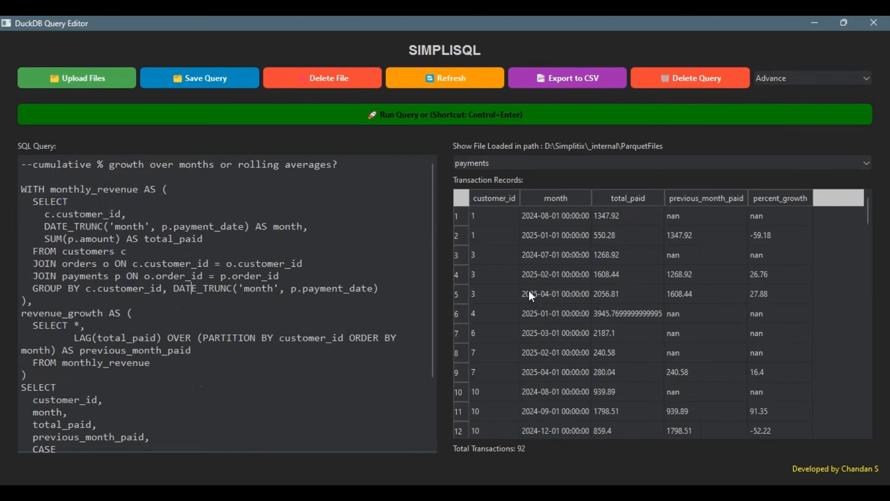
{"action": "scroll", "coordinate": [533, 291], "scroll_direction": "down", "scroll_amount": 20}
{"action": "scroll", "coordinate": [532, 291], "scroll_direction": "down", "scroll_amount": 7}
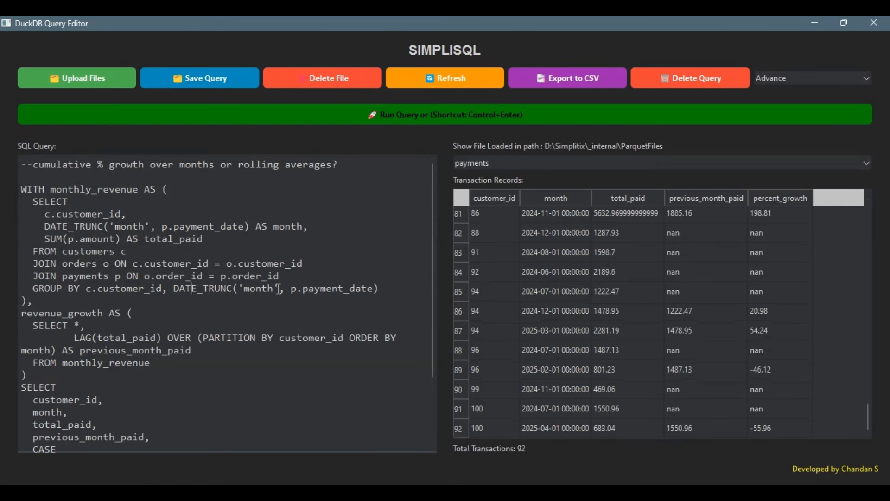
{"action": "scroll", "coordinate": [279, 288], "scroll_direction": "down", "scroll_amount": 3}
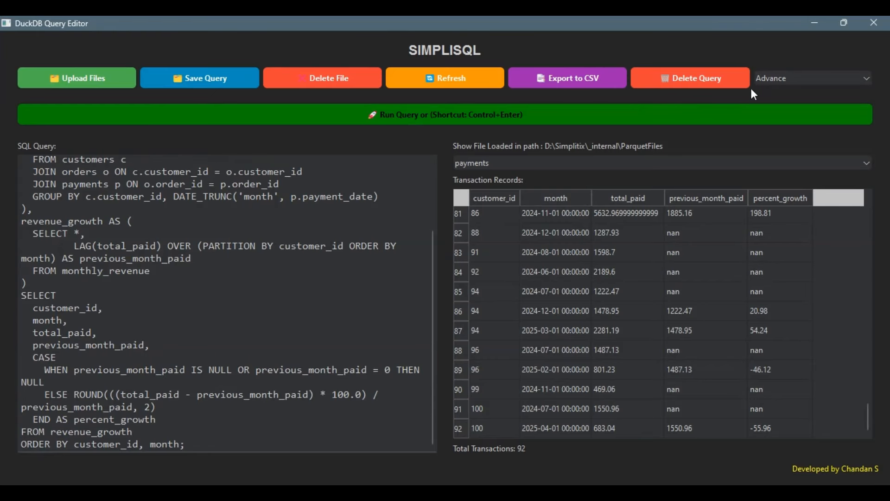
- Load the saved direct_query and run it to preview five customers from the CSV
{"action": "left_click", "coordinate": [794, 76]}
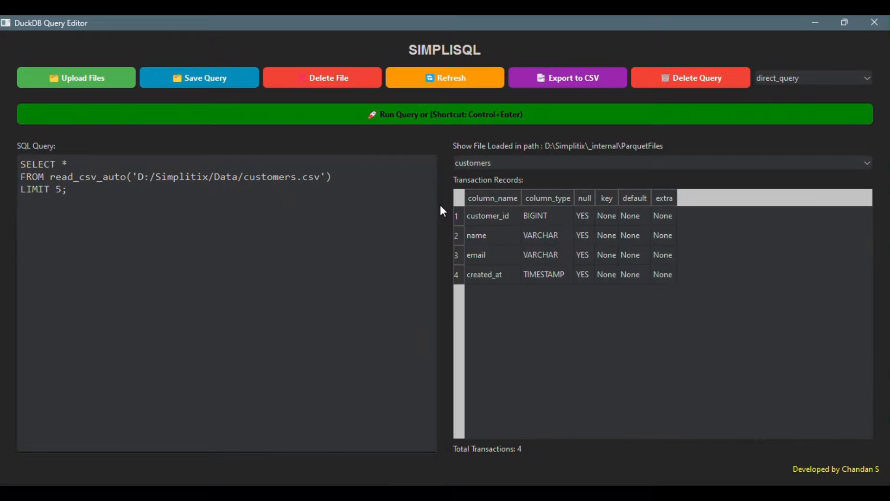
{"action": "left_click", "coordinate": [366, 29]}
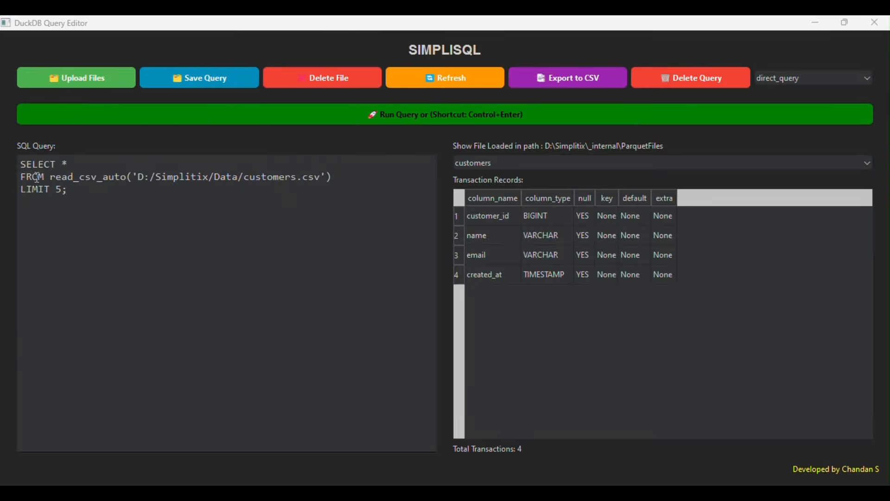
{"action": "left_click_drag", "start_coordinate": [24, 177], "coordinate": [333, 178]}
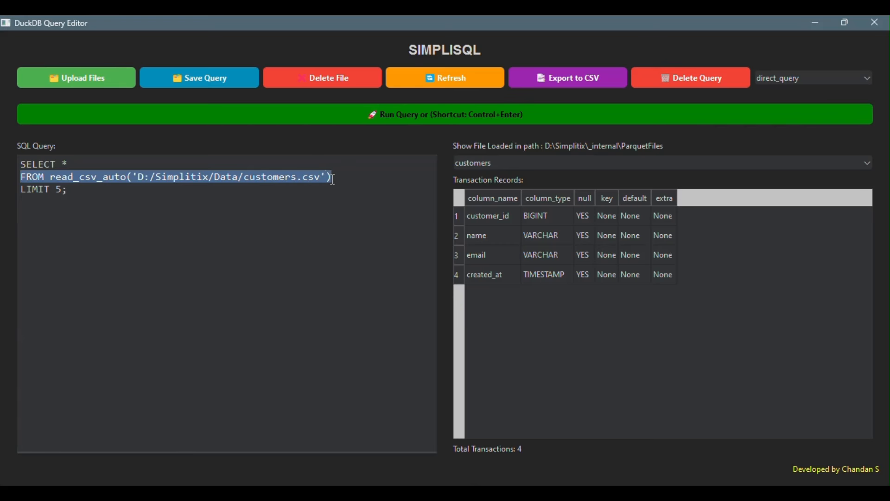
{"action": "left_click", "coordinate": [333, 178]}
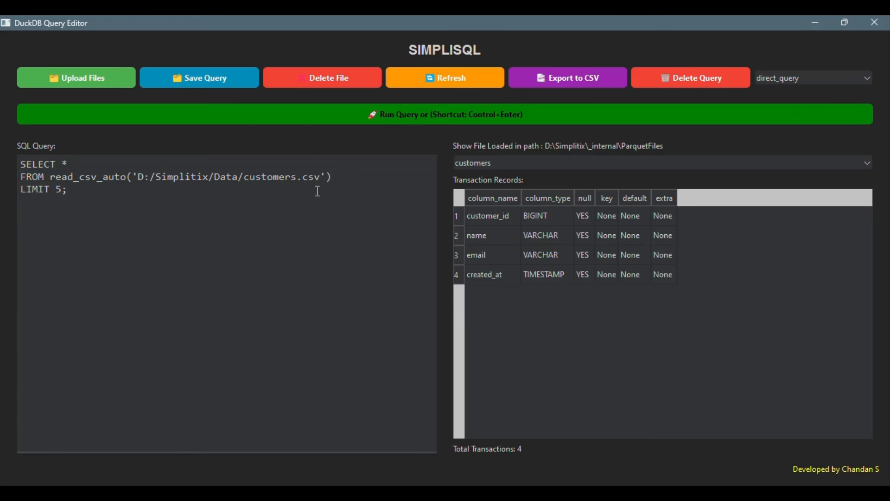
{"action": "left_click", "coordinate": [318, 191]}
{"action": "key", "text": "ctrl+Return"}
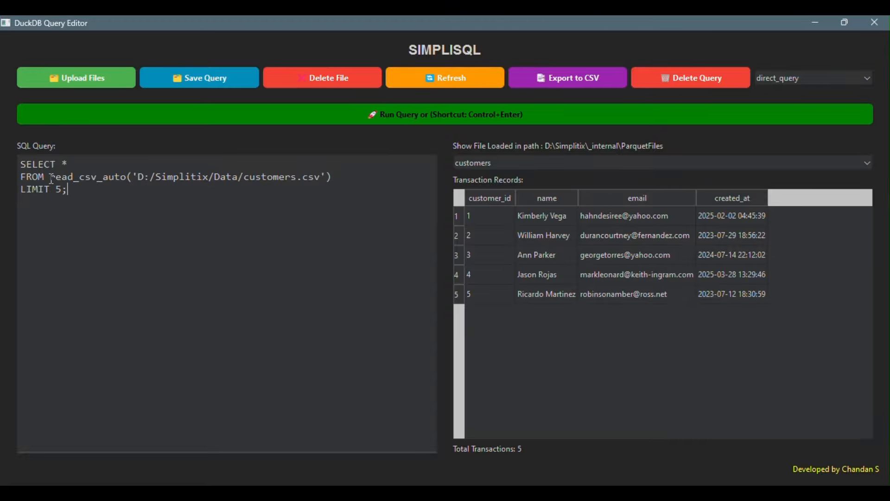
- Replace the read_csv_auto source with the customers table: SELECT * FROM customers LIMIT 5
{"action": "left_click_drag", "start_coordinate": [51, 178], "coordinate": [338, 178]}
{"action": "key", "text": "BackSpace"}
{"action": "type", "text": "cu"}
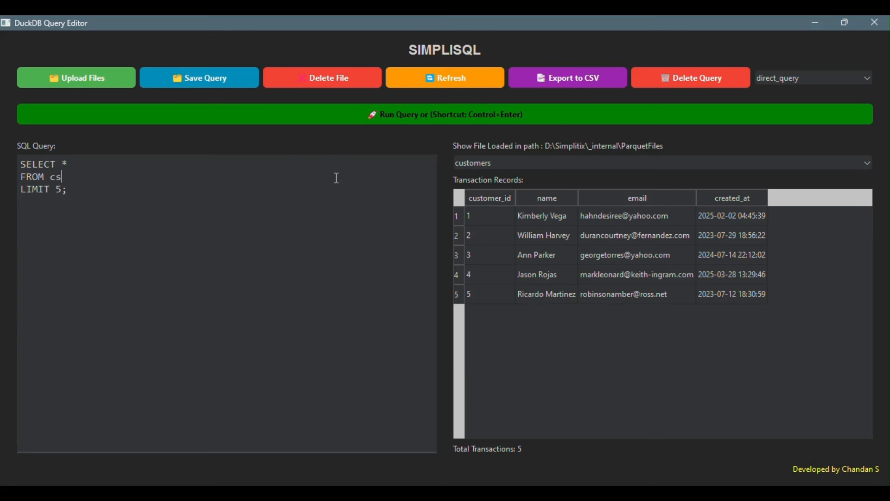
{"action": "type", "text": "stomers"}
{"action": "key", "text": "Return"}
{"action": "key", "text": "BackSpace"}
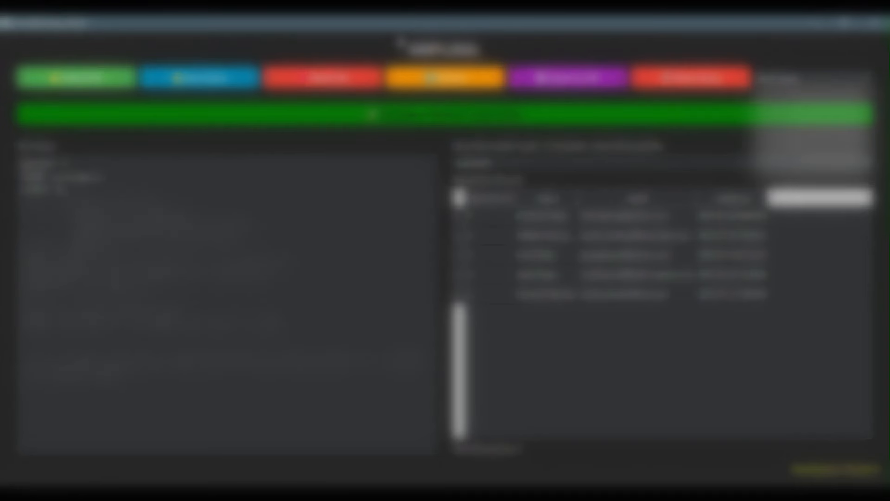
- Load Store_CSV and highlight the COPY statement's opening copy( and its TO ouput.csv clause
{"action": "left_click", "coordinate": [788, 179]}
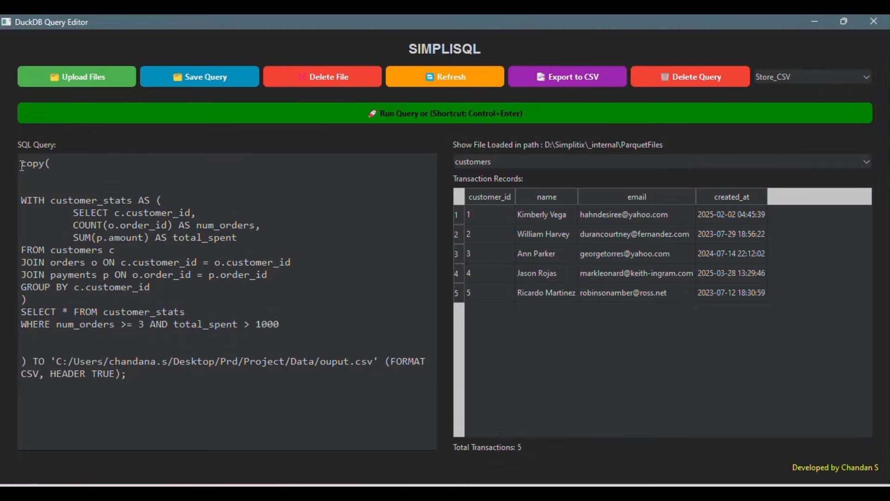
{"action": "left_click_drag", "start_coordinate": [22, 165], "coordinate": [52, 167]}
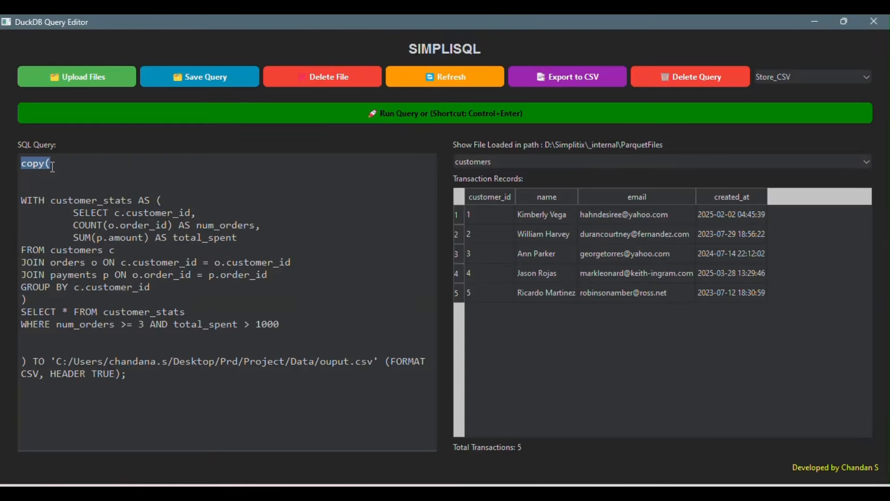
{"action": "left_click_drag", "start_coordinate": [21, 361], "coordinate": [28, 362]}
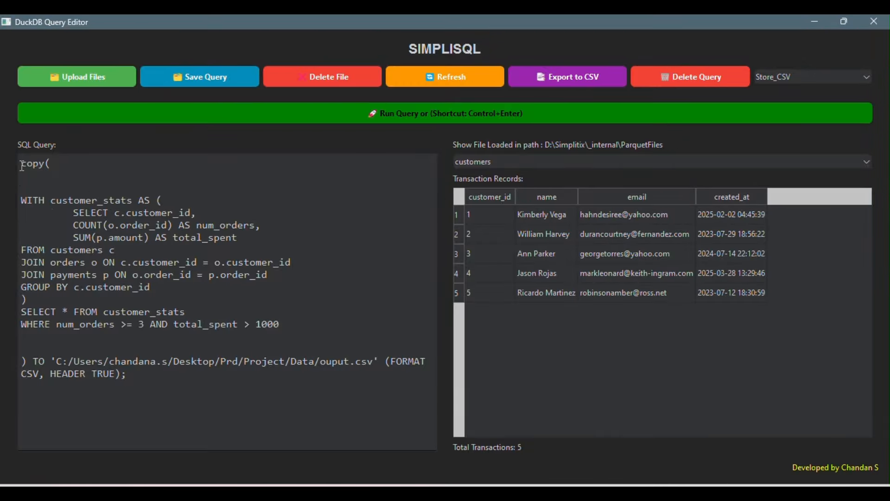
{"action": "left_click_drag", "start_coordinate": [20, 165], "coordinate": [53, 167]}
{"action": "left_click_drag", "start_coordinate": [22, 165], "coordinate": [50, 166]}
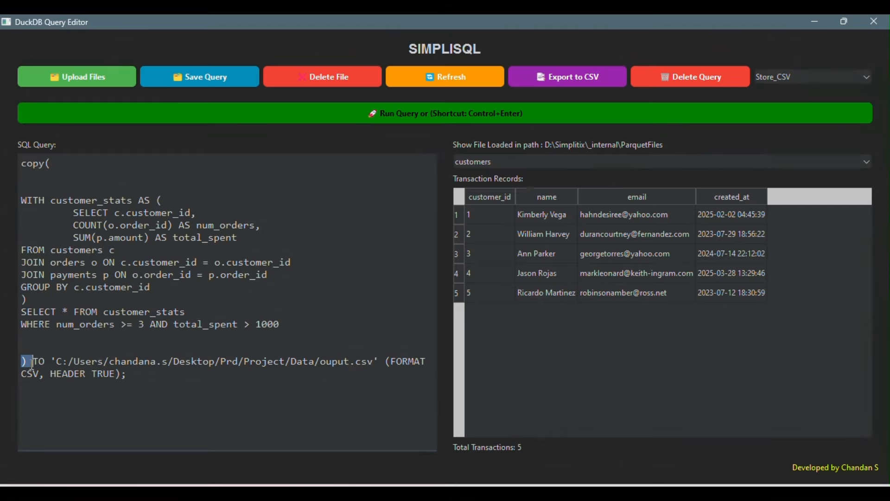
{"action": "left_click_drag", "start_coordinate": [21, 362], "coordinate": [127, 377]}
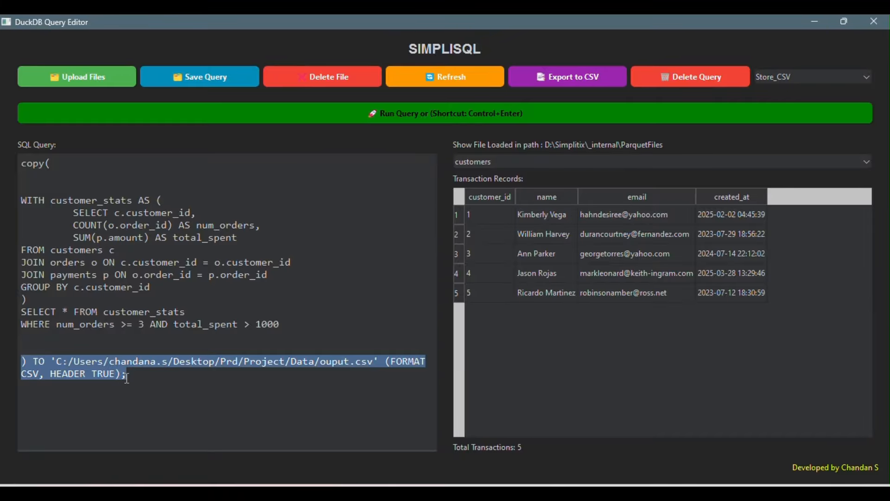
{"action": "left_click", "coordinate": [201, 397]}
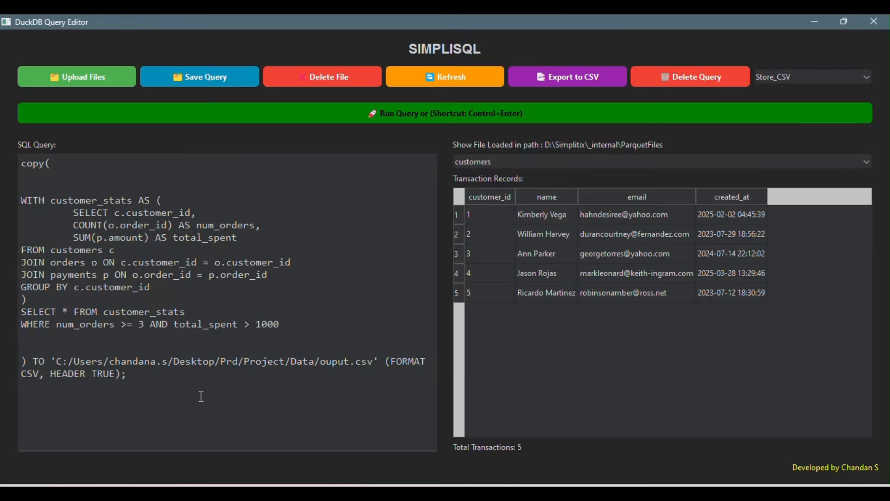